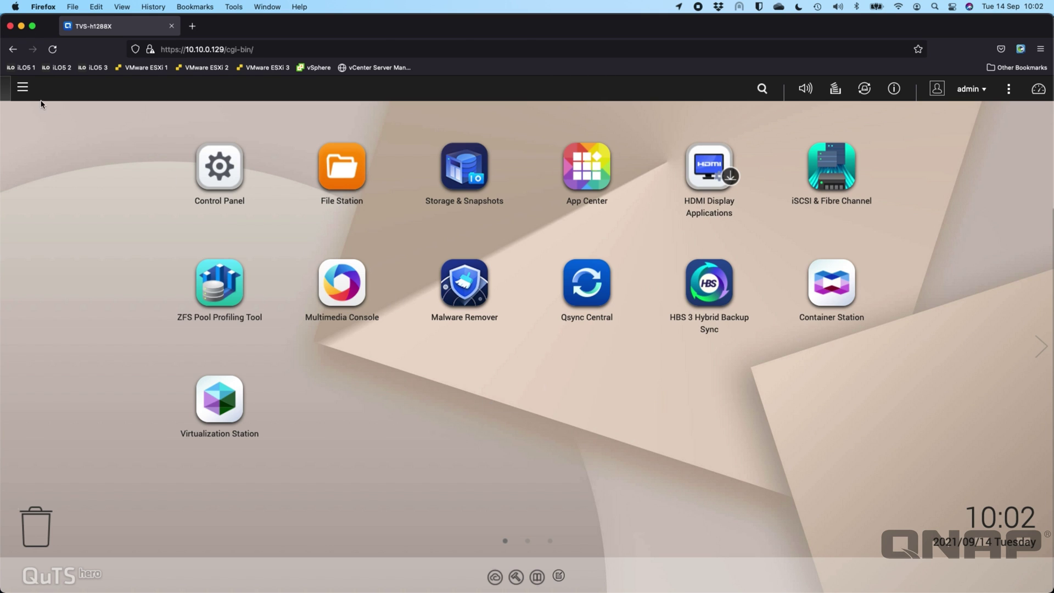
# Open Control Panel from the main menu and go to General Settings.
pyautogui.click(23, 89)
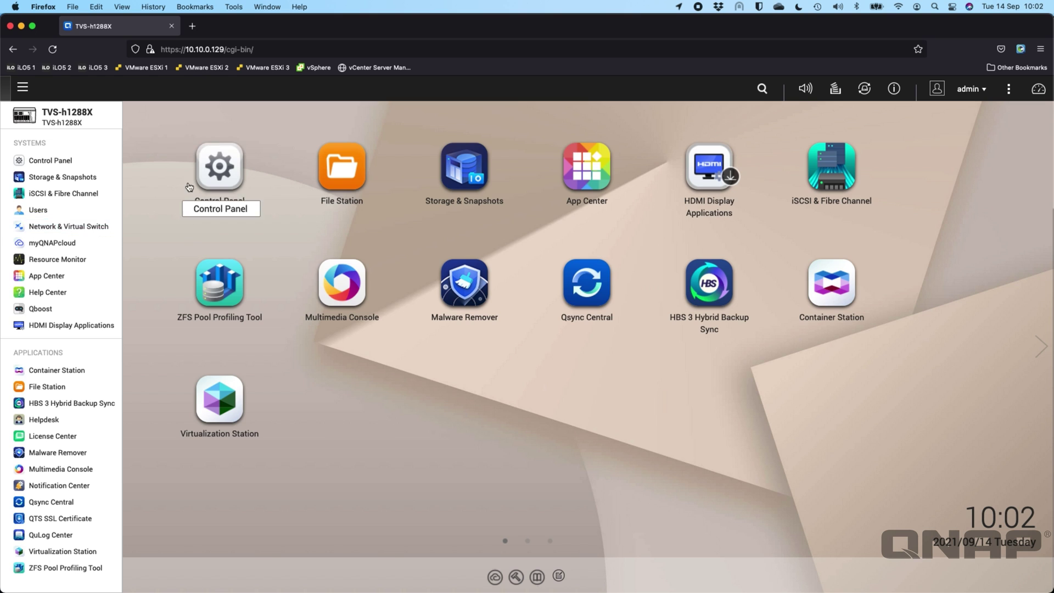
pyautogui.click(209, 195)
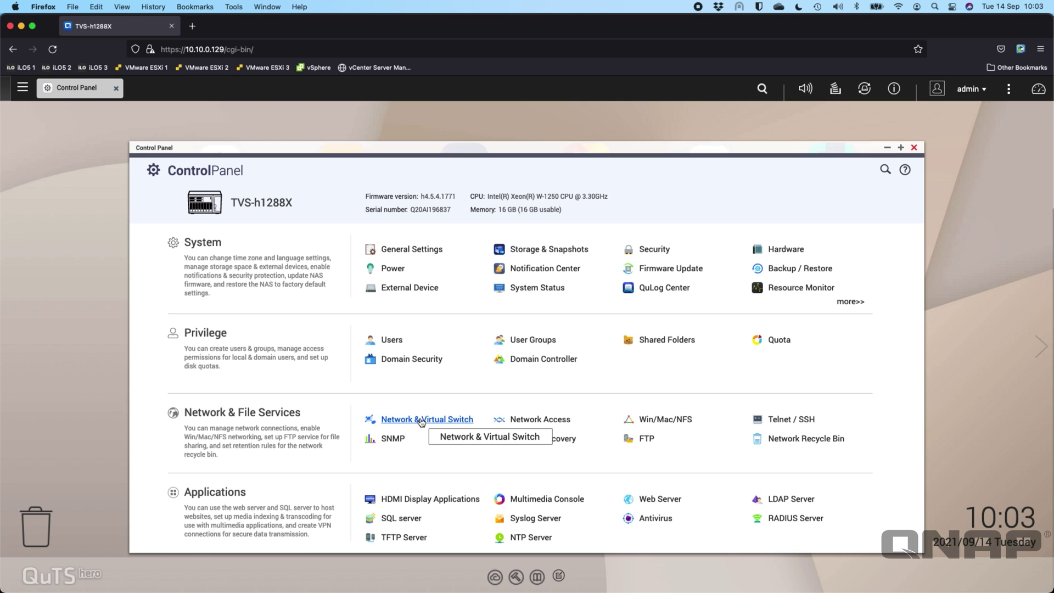
pyautogui.click(410, 247)
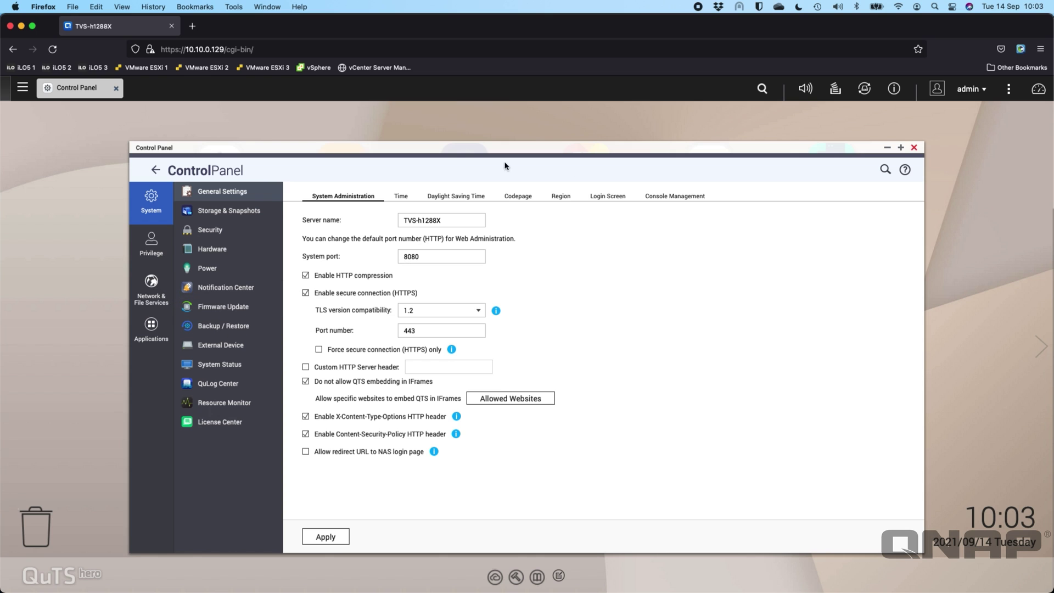
# Glance at Network & File Services, then launch Network & Virtual Switch from the Control Panel overview.
pyautogui.click(148, 290)
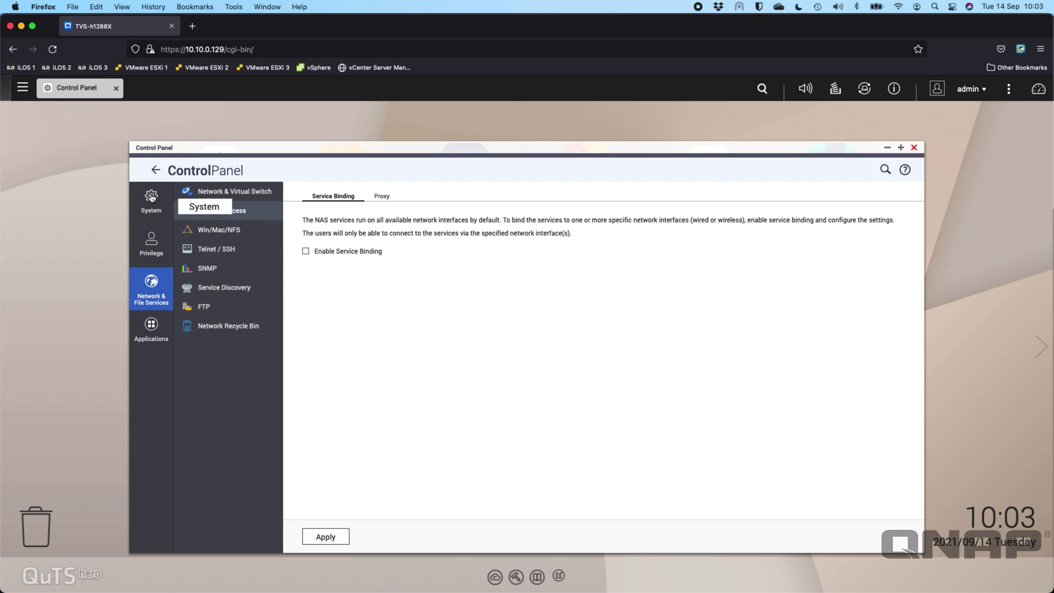
pyautogui.click(156, 170)
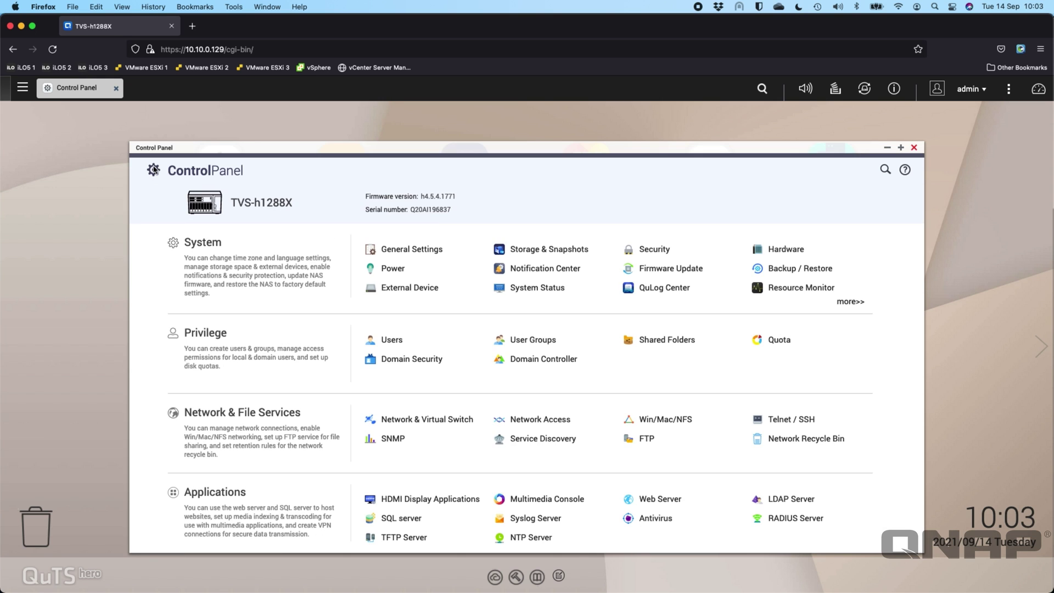
pyautogui.click(435, 422)
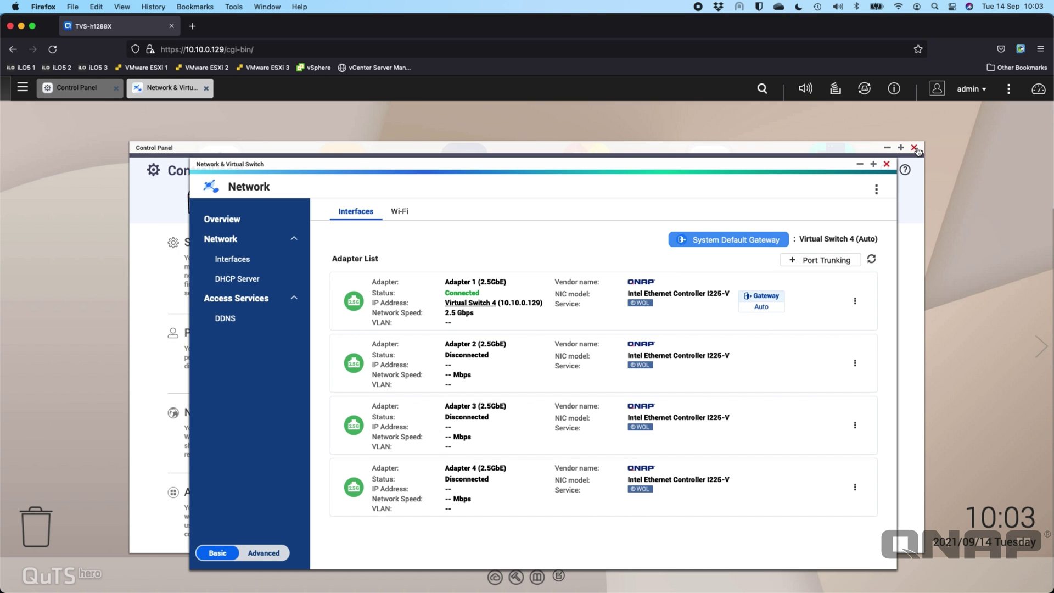
# Close Control Panel, maximize the Network & Virtual Switch window, and show Adapter 2's action menu.
pyautogui.click(915, 148)
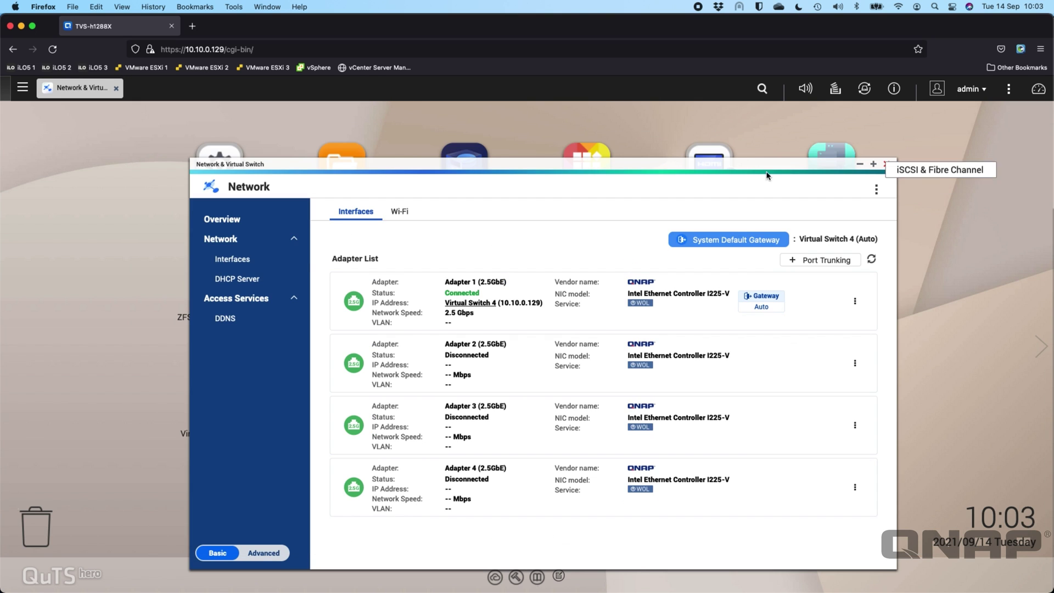
pyautogui.doubleClick(615, 165)
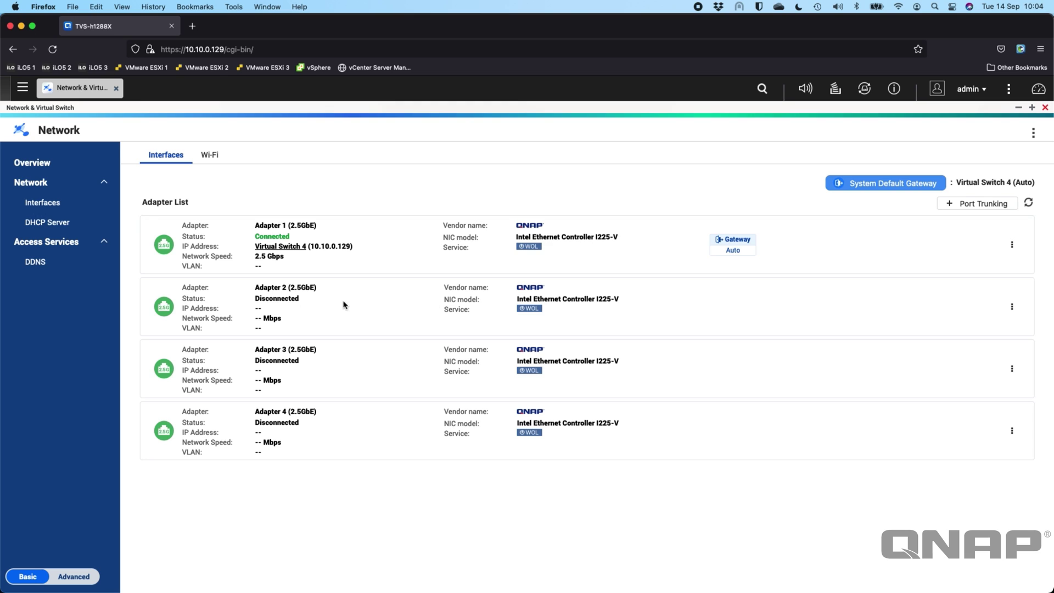
pyautogui.moveTo(273, 291)
pyautogui.click(1011, 308)
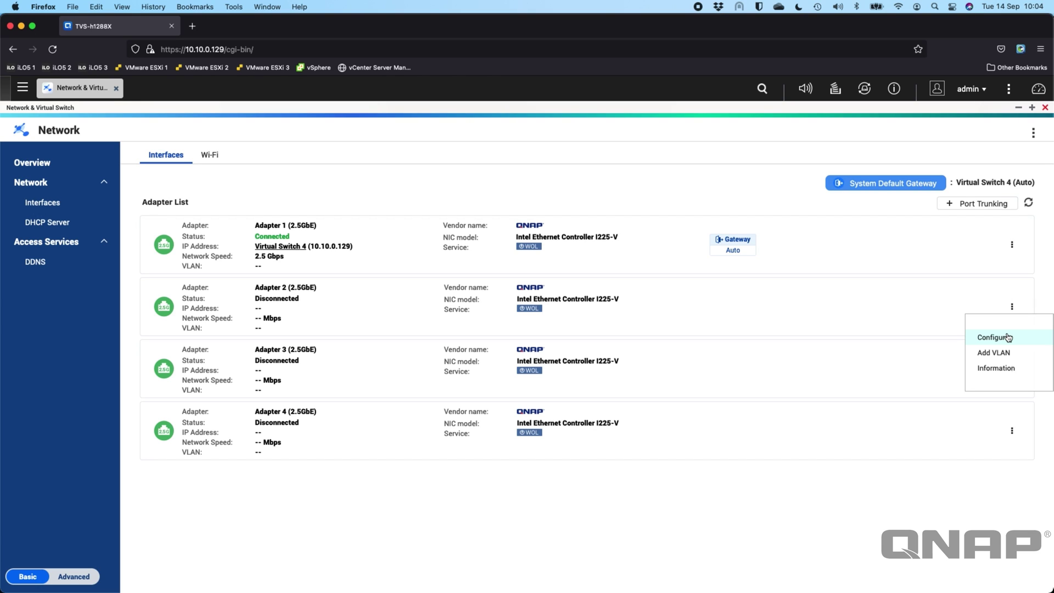
# Review Adapter 2's IPv4, IPv6 and Hardware information, close it, and reshow its actions.
pyautogui.click(1000, 368)
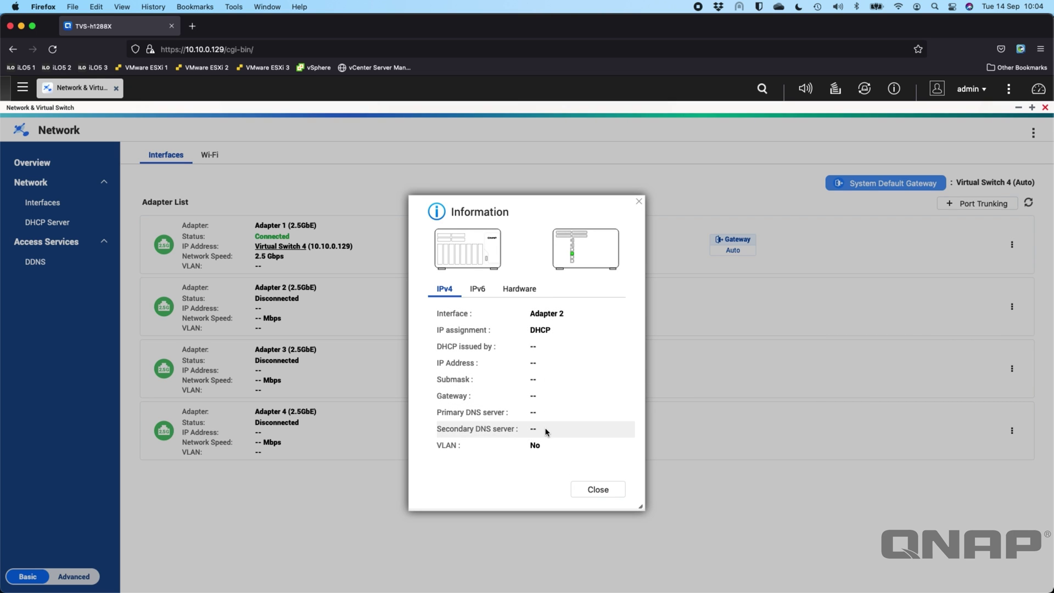
pyautogui.click(475, 291)
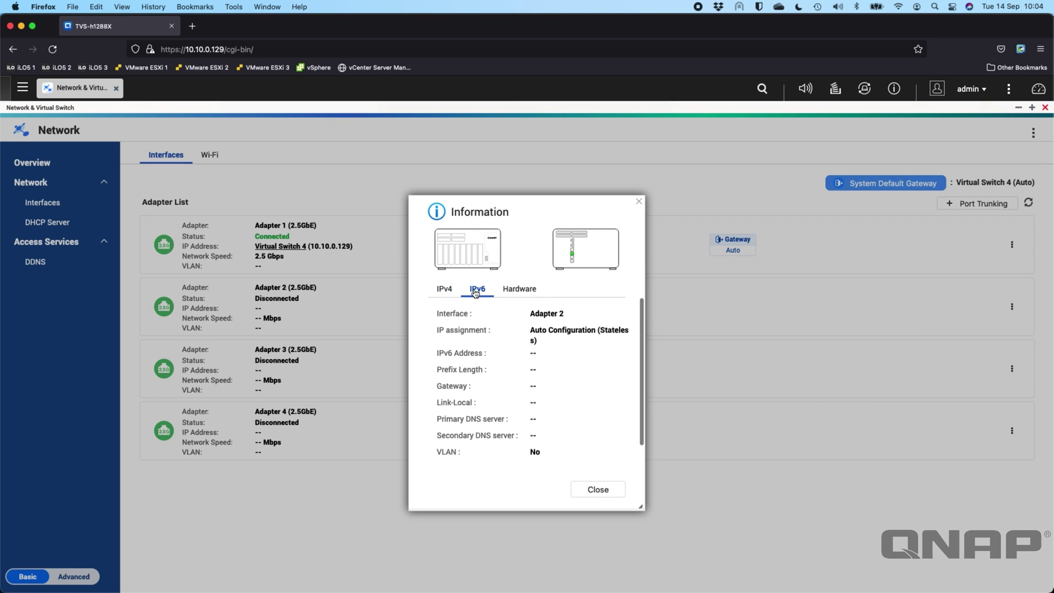
pyautogui.click(530, 295)
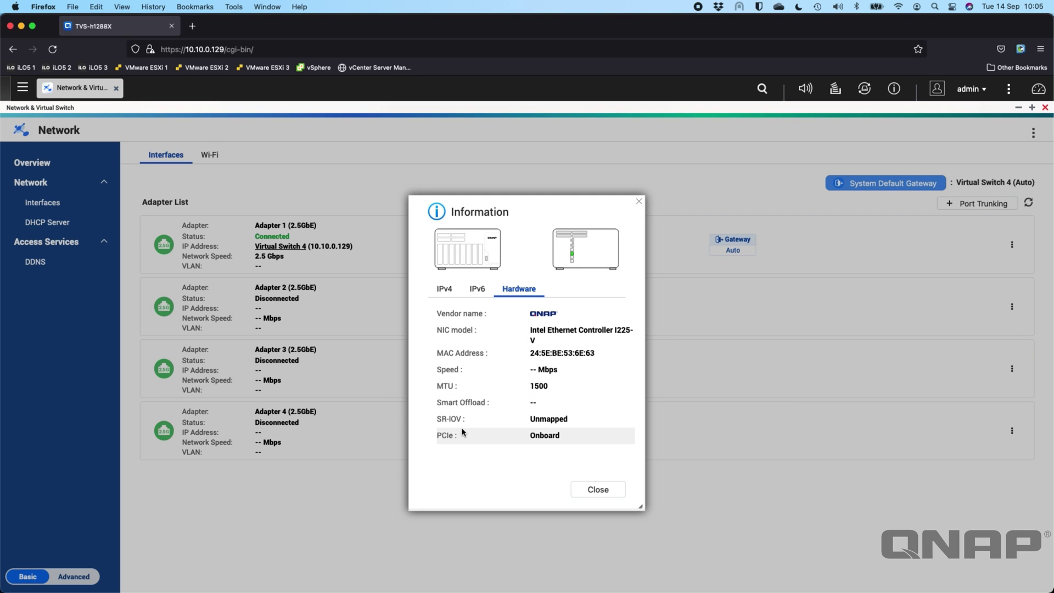
pyautogui.click(609, 493)
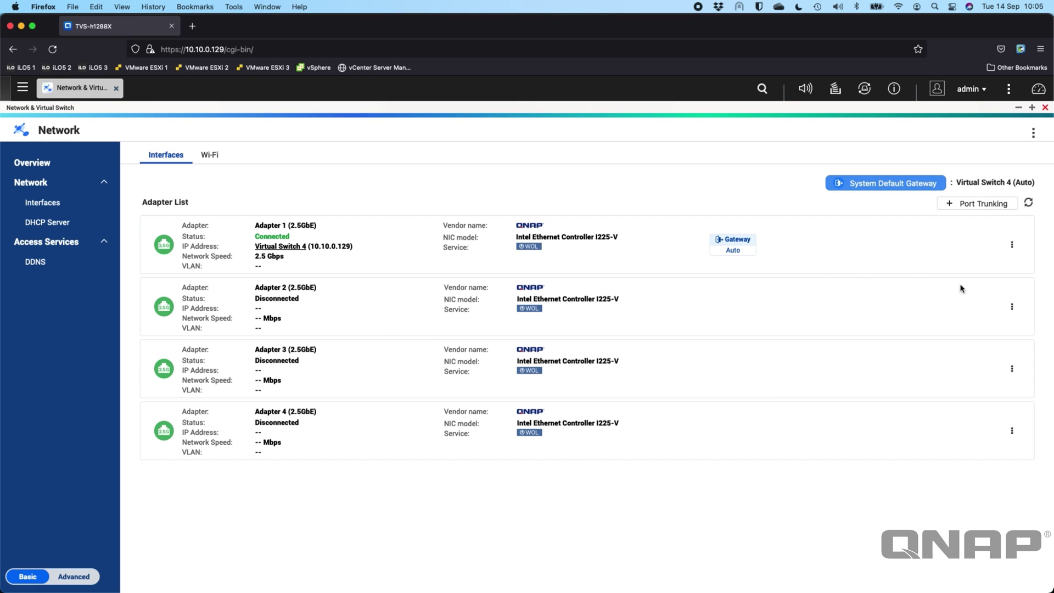
pyautogui.click(1012, 306)
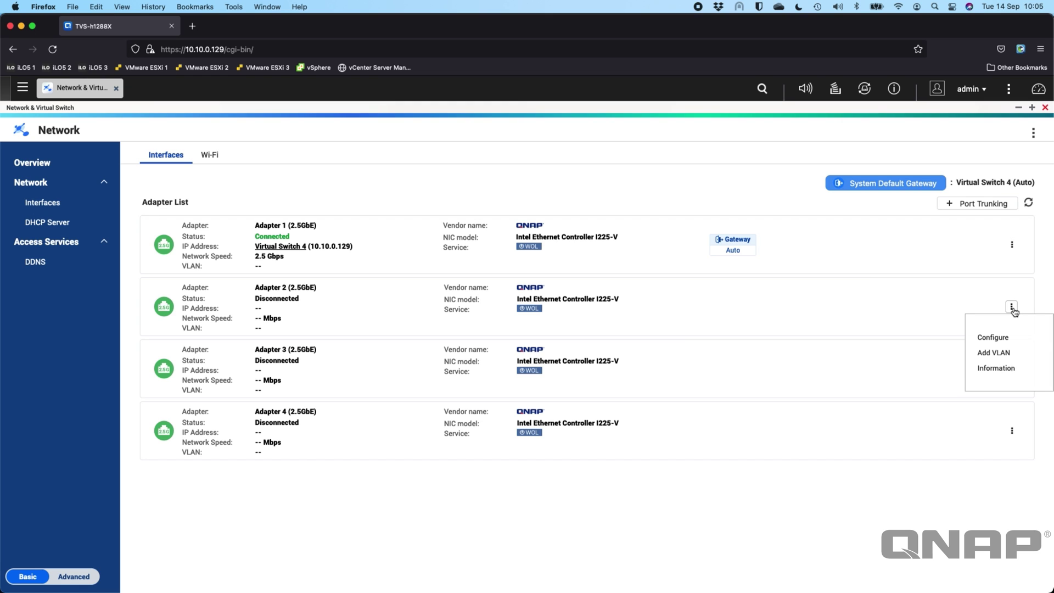
pyautogui.click(1000, 338)
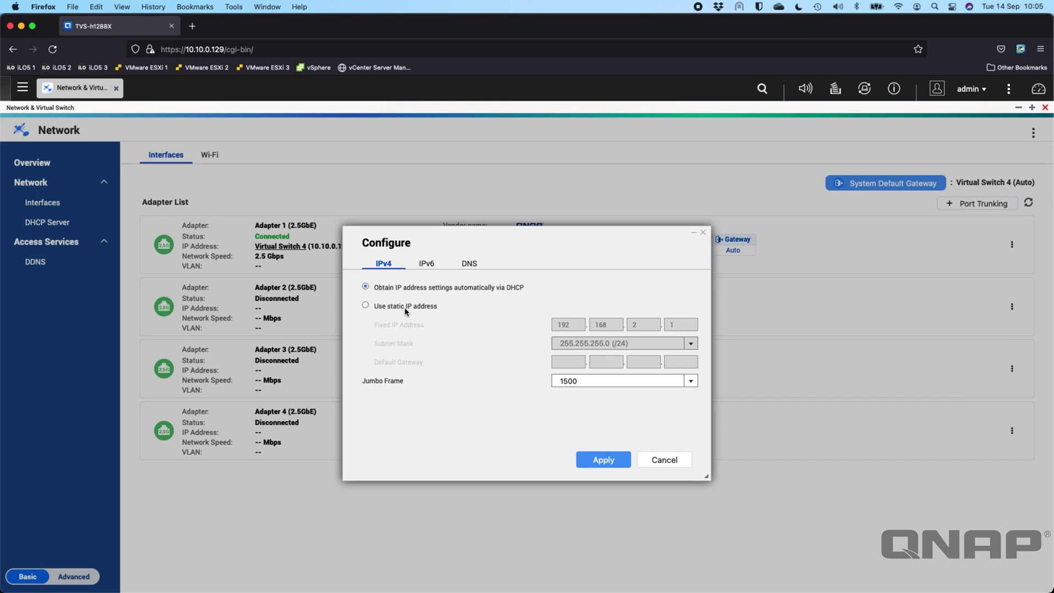
pyautogui.click(613, 383)
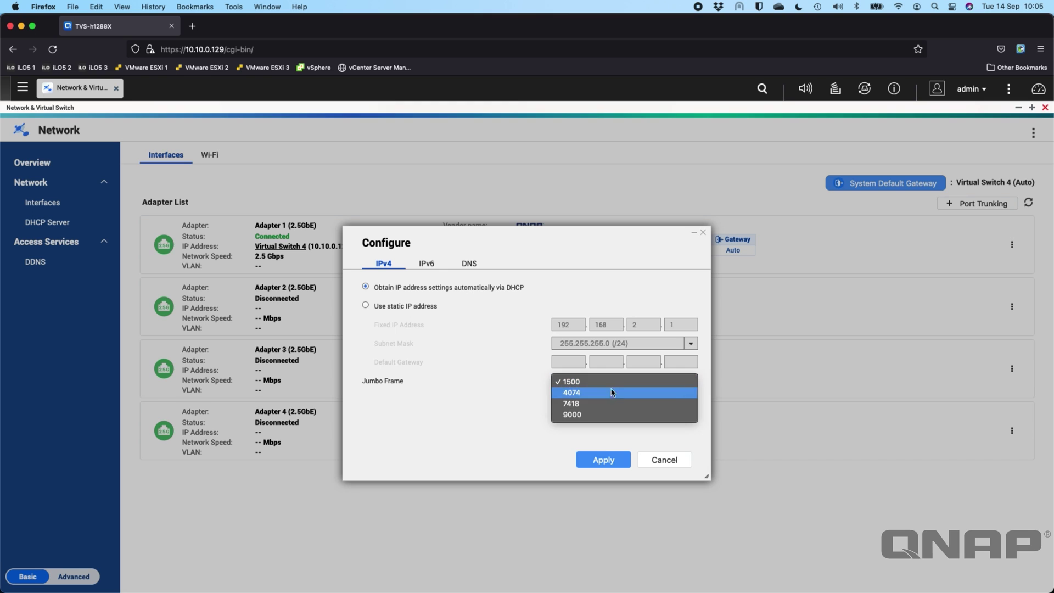
pyautogui.click(474, 437)
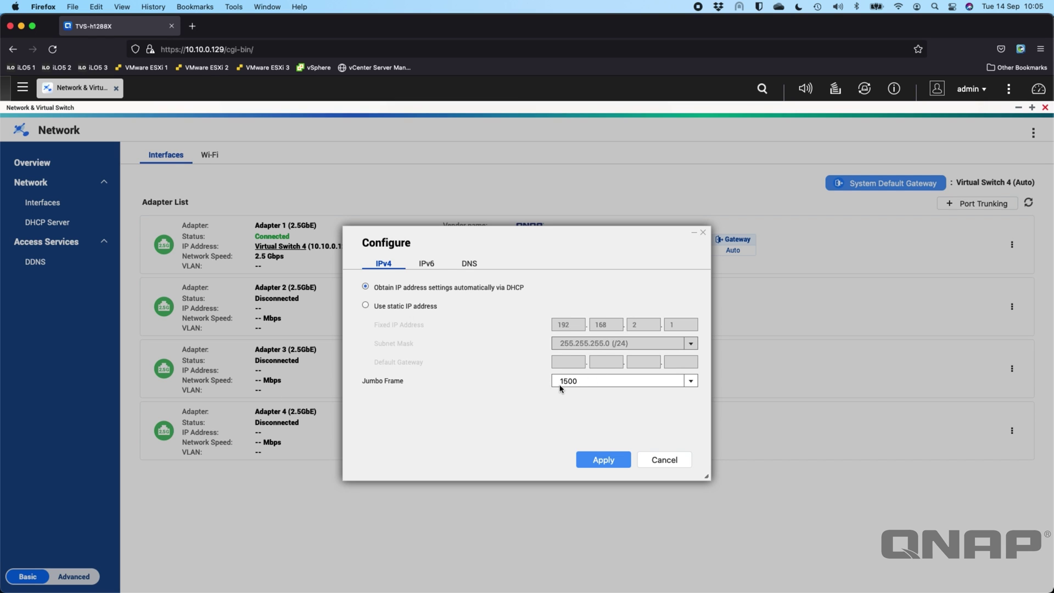
pyautogui.click(426, 264)
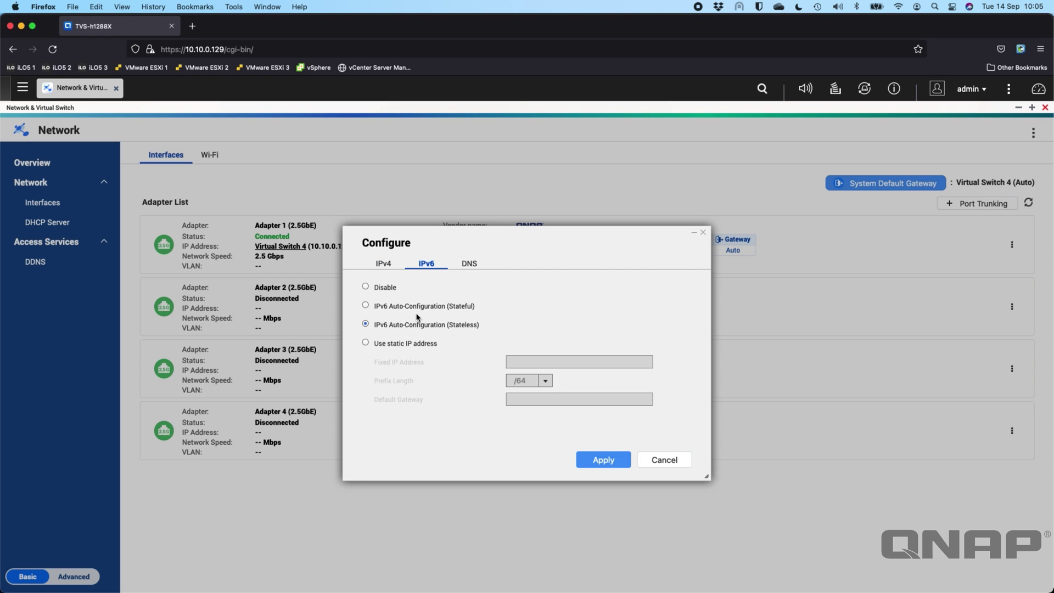
pyautogui.click(482, 265)
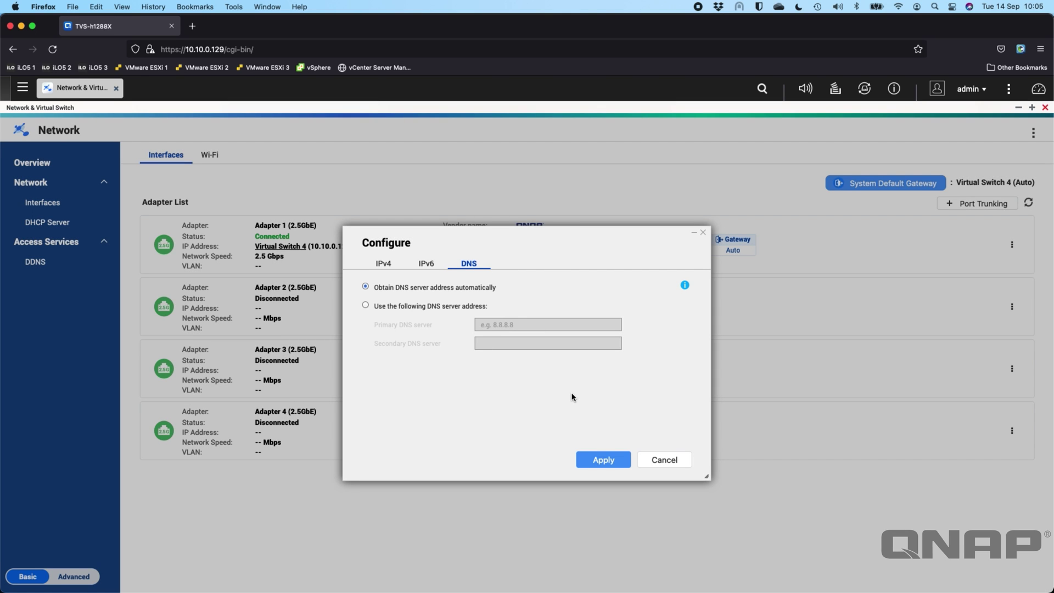
pyautogui.click(664, 459)
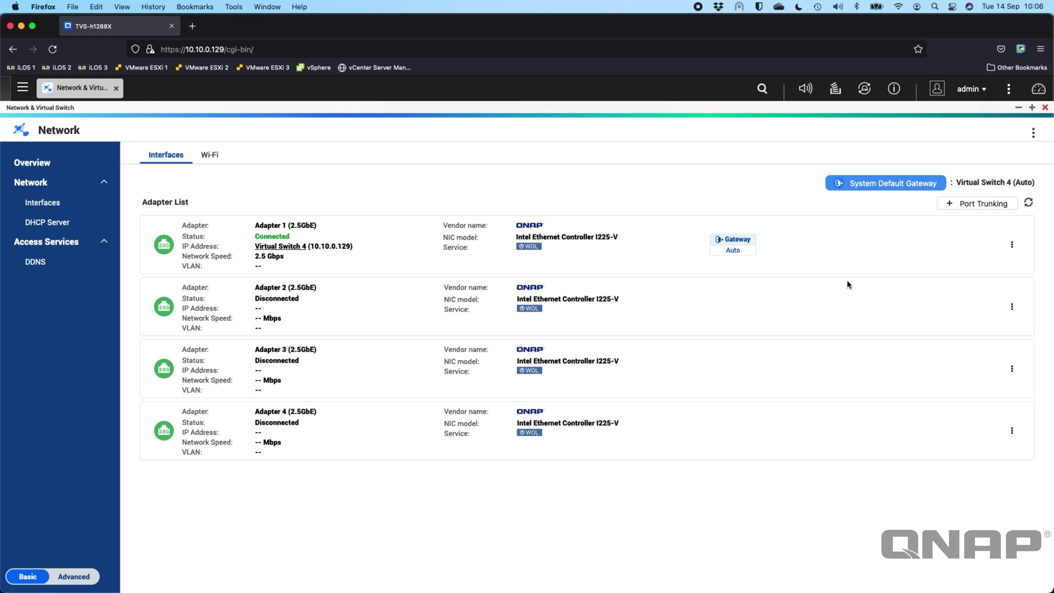
pyautogui.click(215, 157)
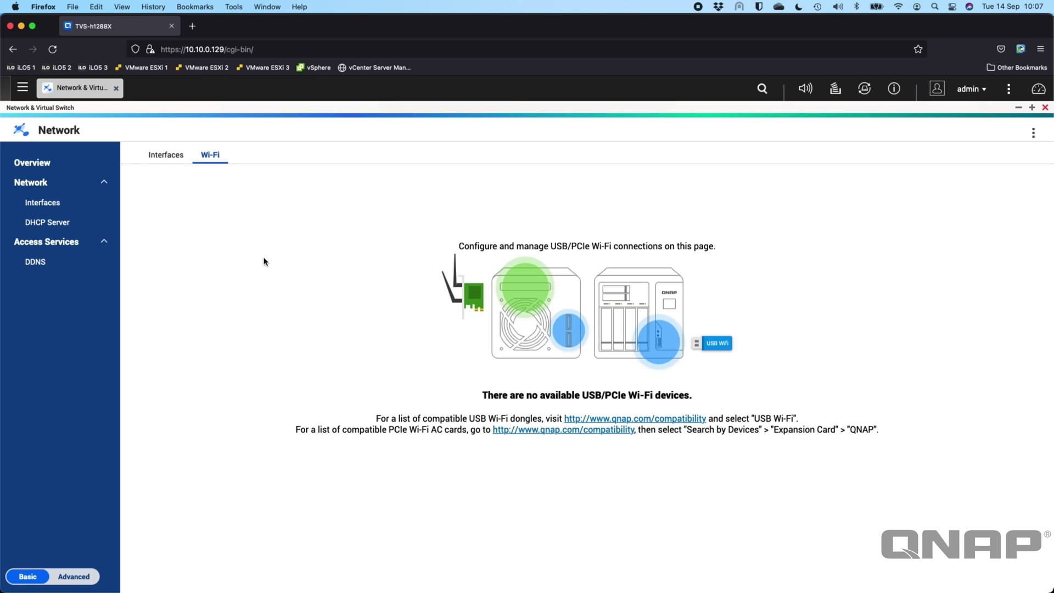
pyautogui.click(157, 159)
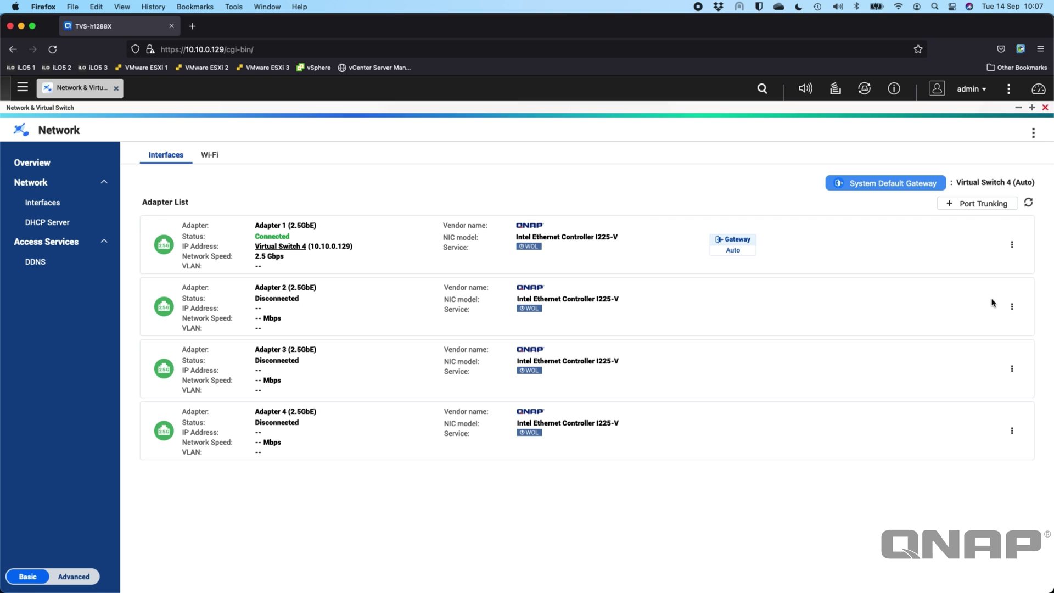
pyautogui.click(1012, 307)
pyautogui.click(1003, 340)
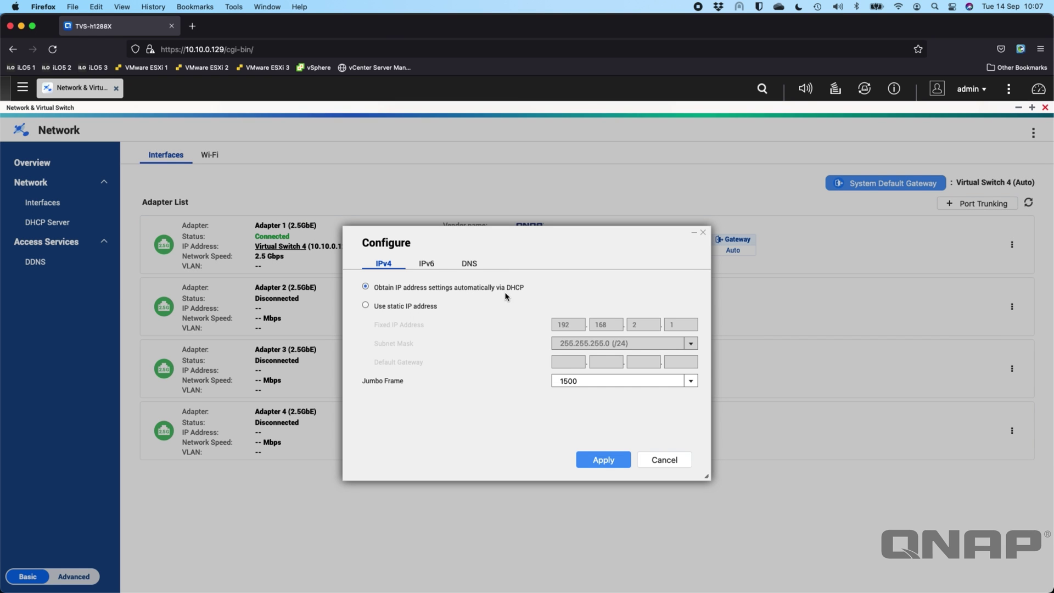
pyautogui.click(686, 464)
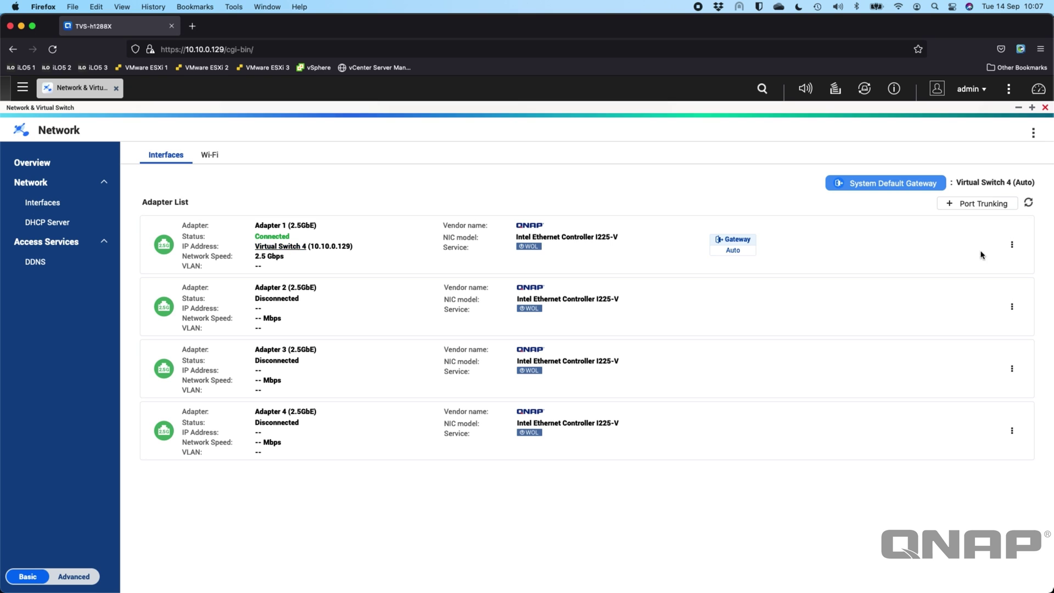
pyautogui.click(1012, 246)
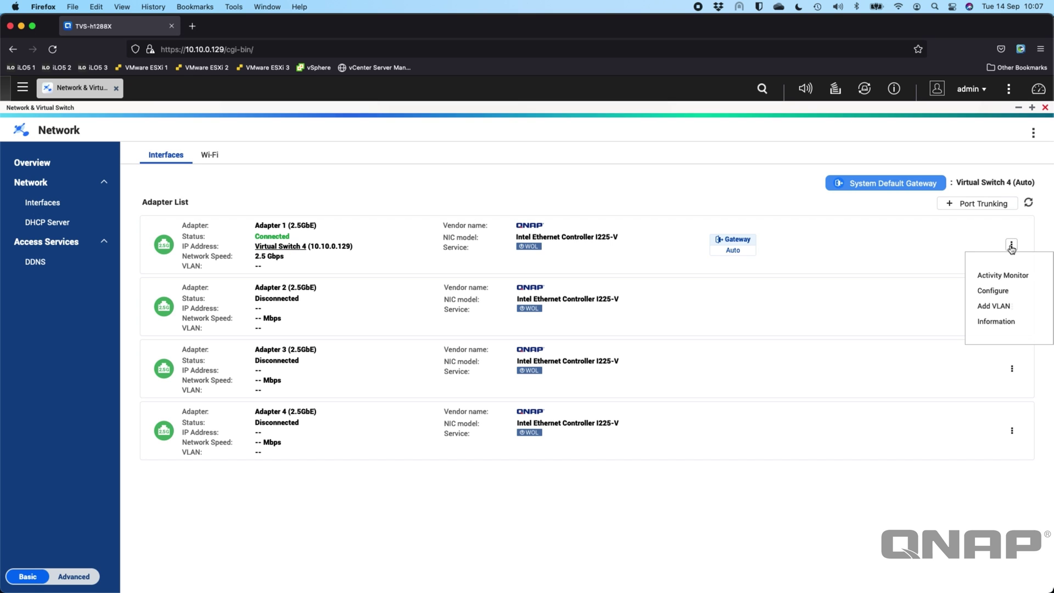
pyautogui.click(997, 291)
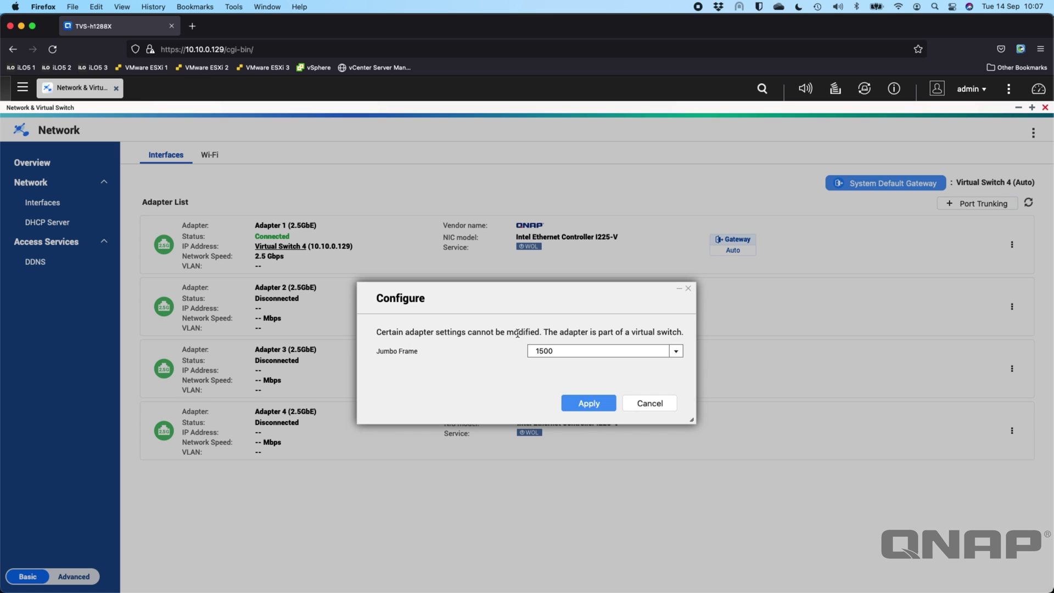
pyautogui.click(651, 404)
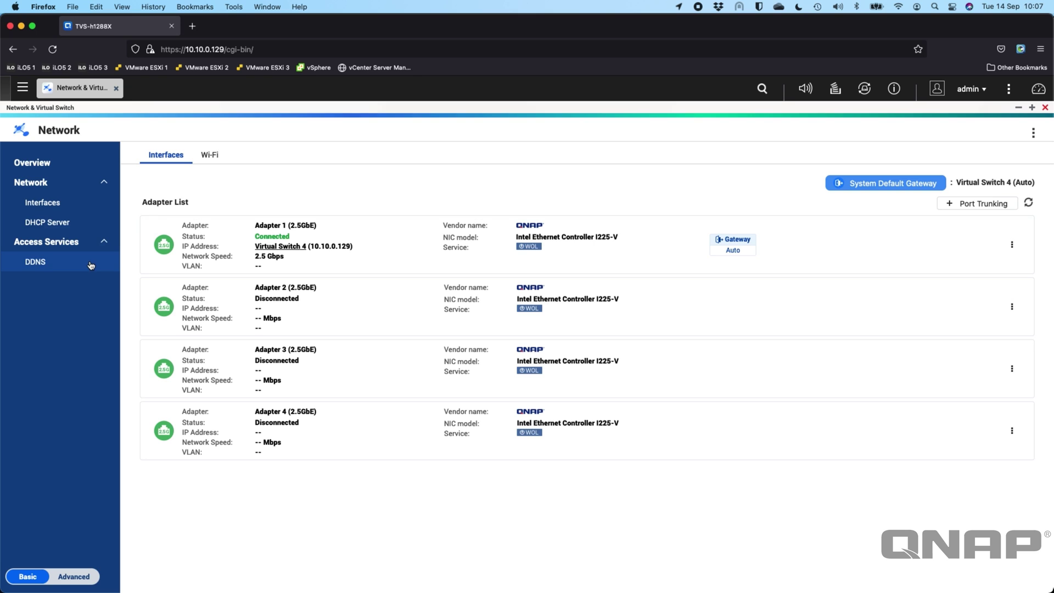
# View the DHCP Server table, then the DDNS page with its myQNAPcloud entry.
pyautogui.click(86, 221)
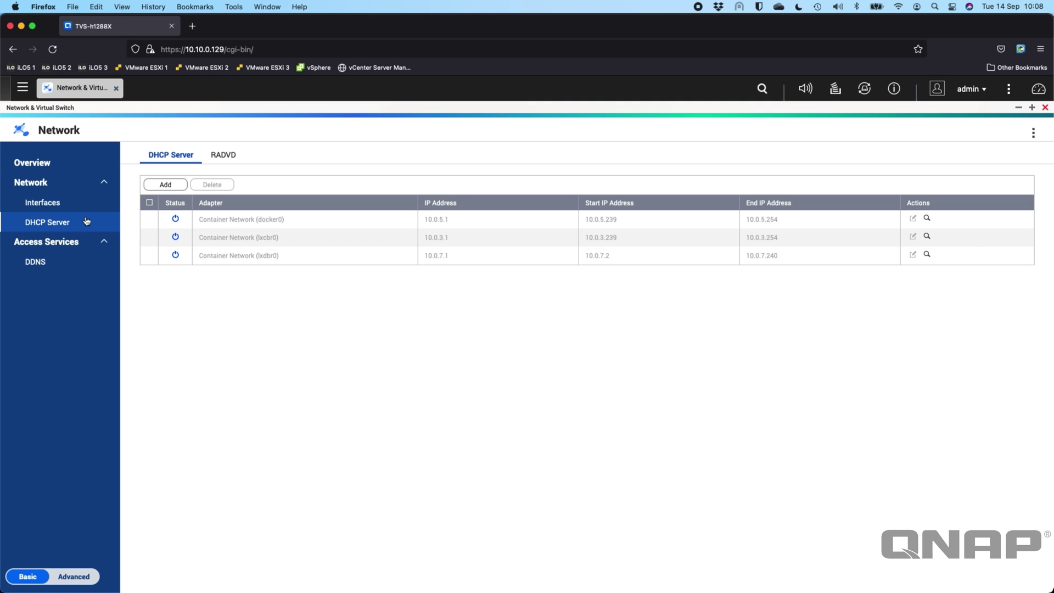
pyautogui.click(77, 269)
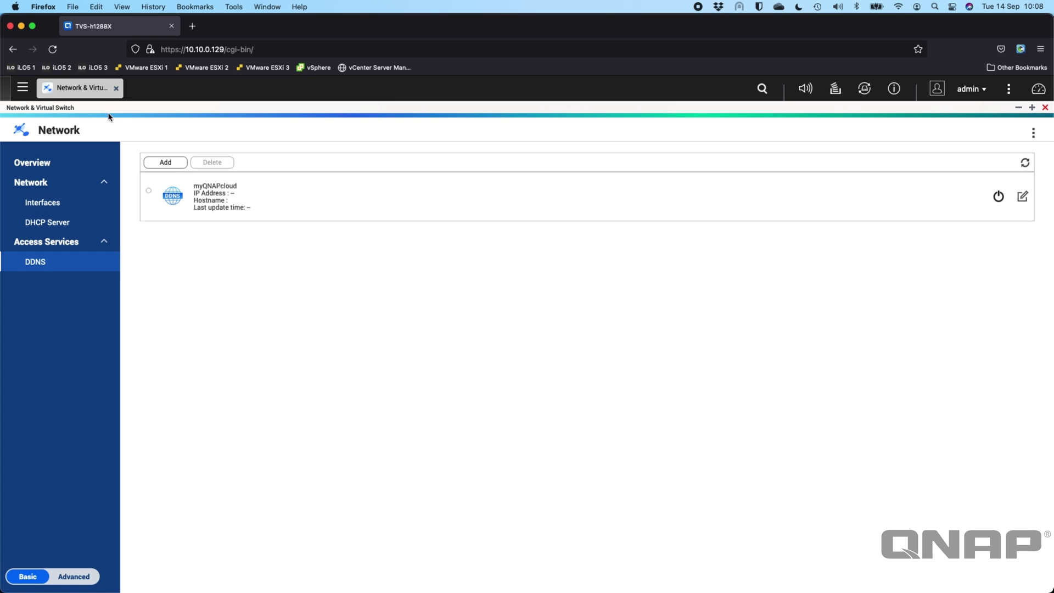
pyautogui.click(23, 87)
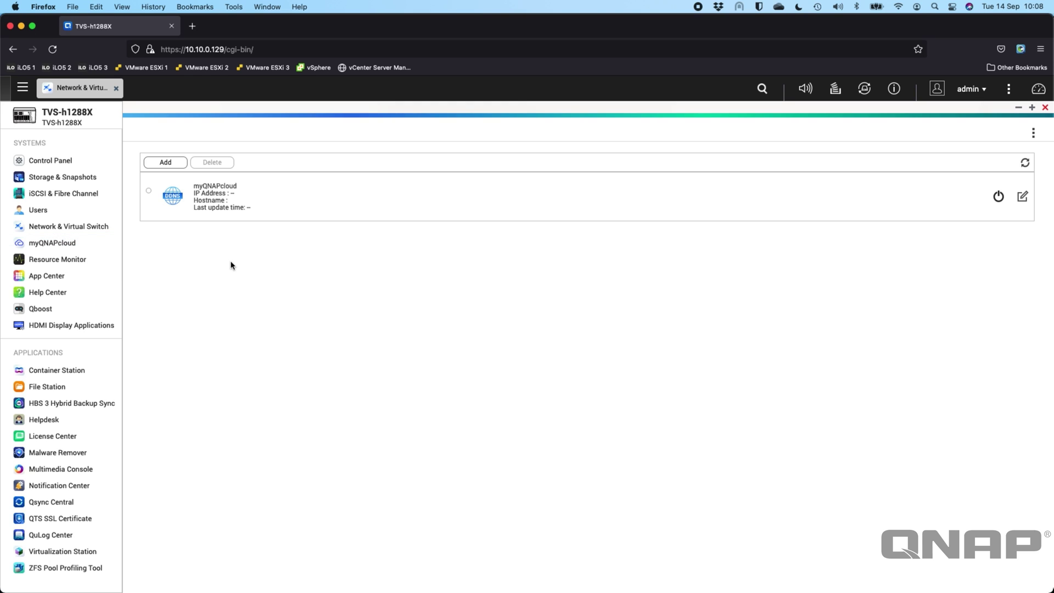
pyautogui.click(31, 88)
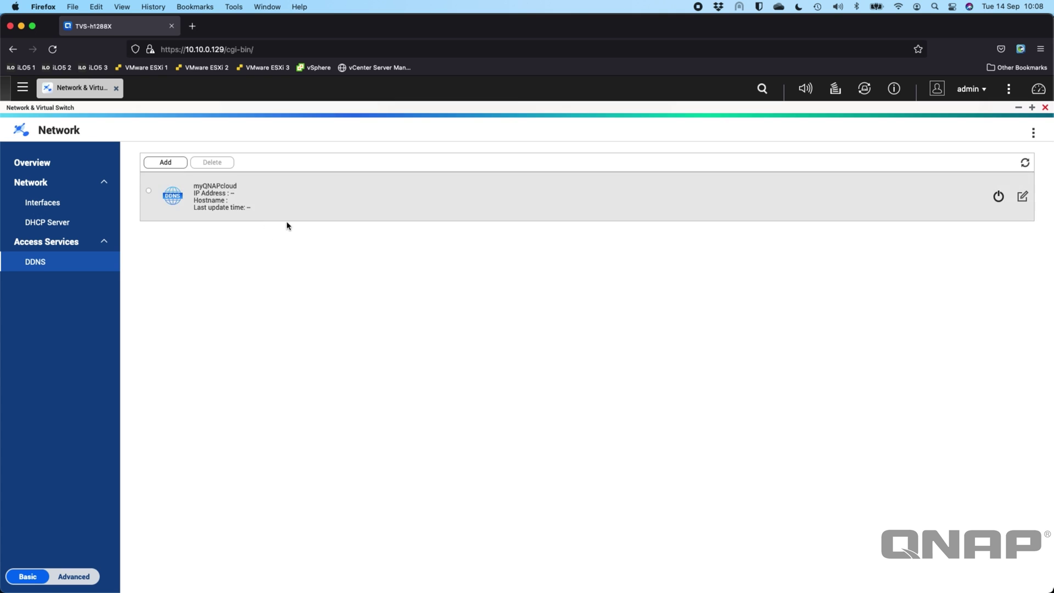
pyautogui.click(178, 168)
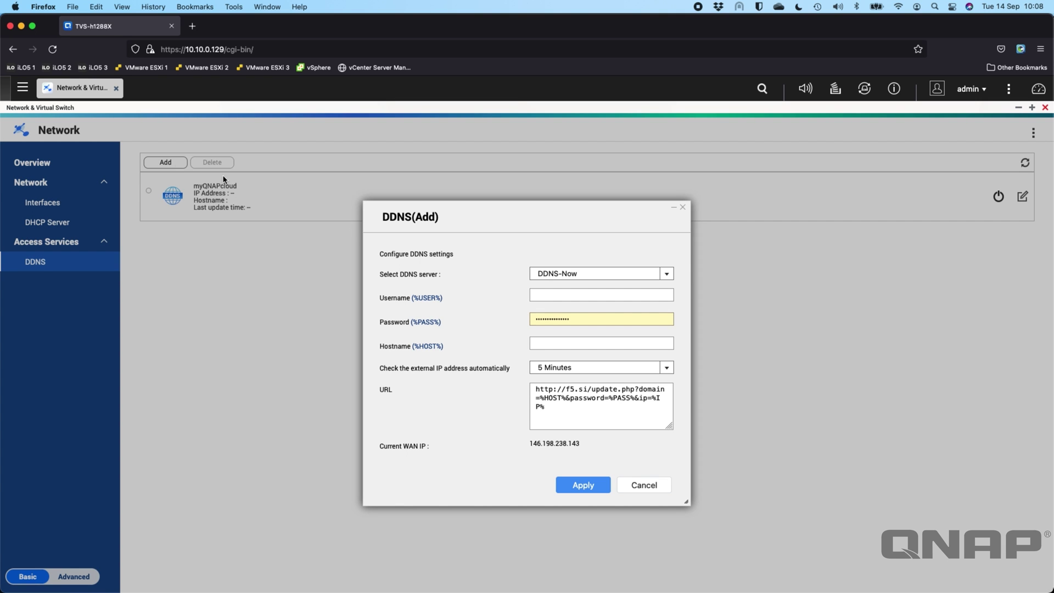
pyautogui.click(629, 273)
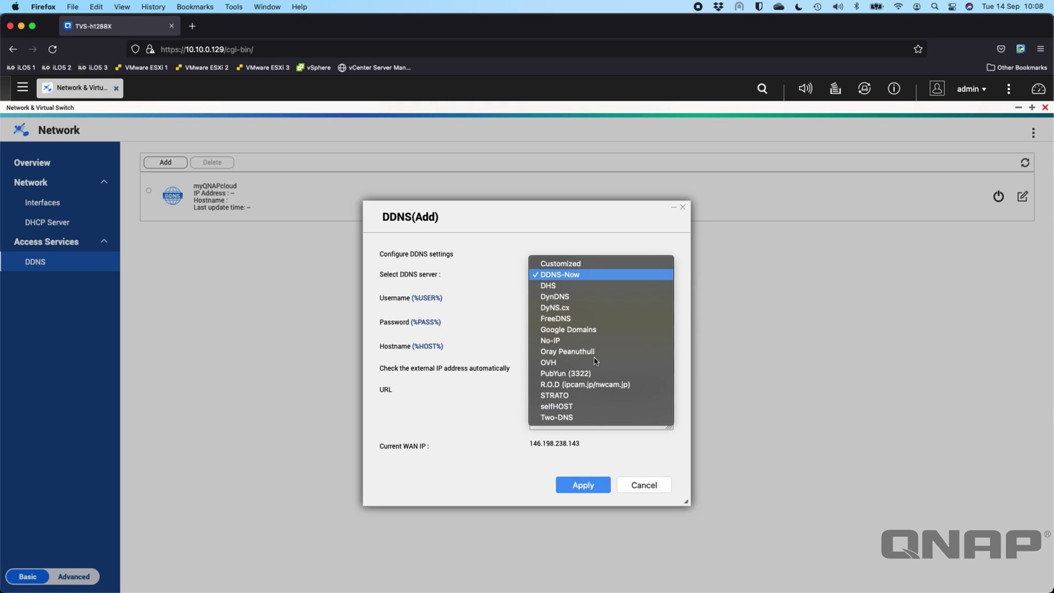
pyautogui.click(576, 267)
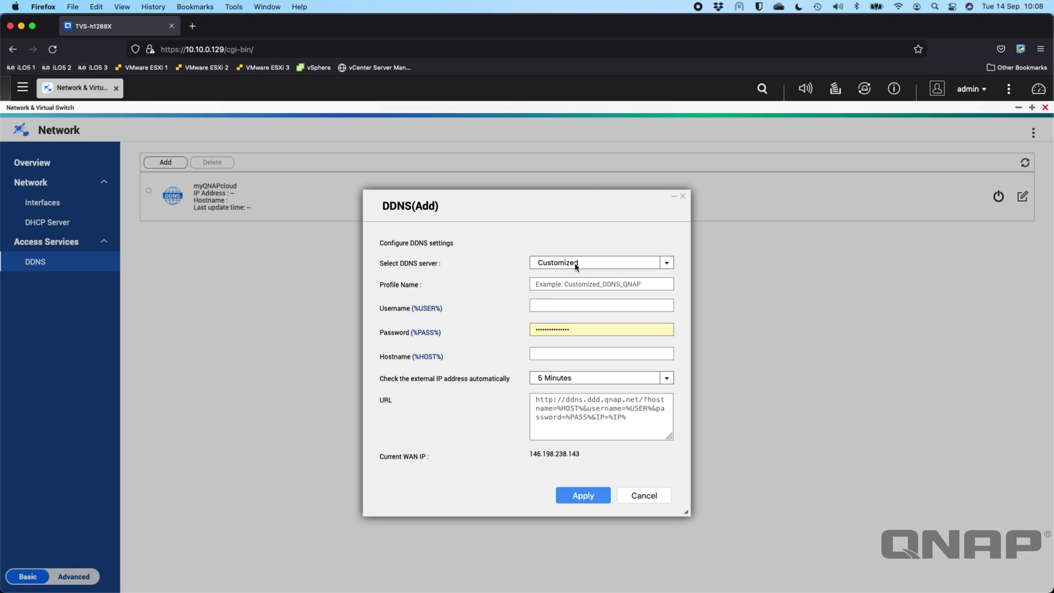
pyautogui.click(668, 380)
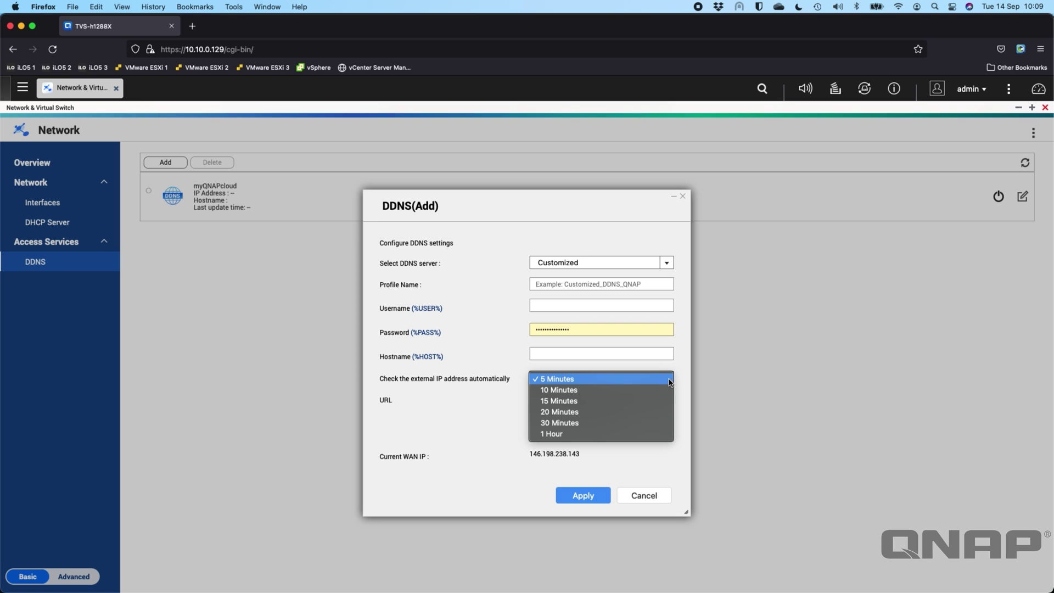
pyautogui.click(689, 336)
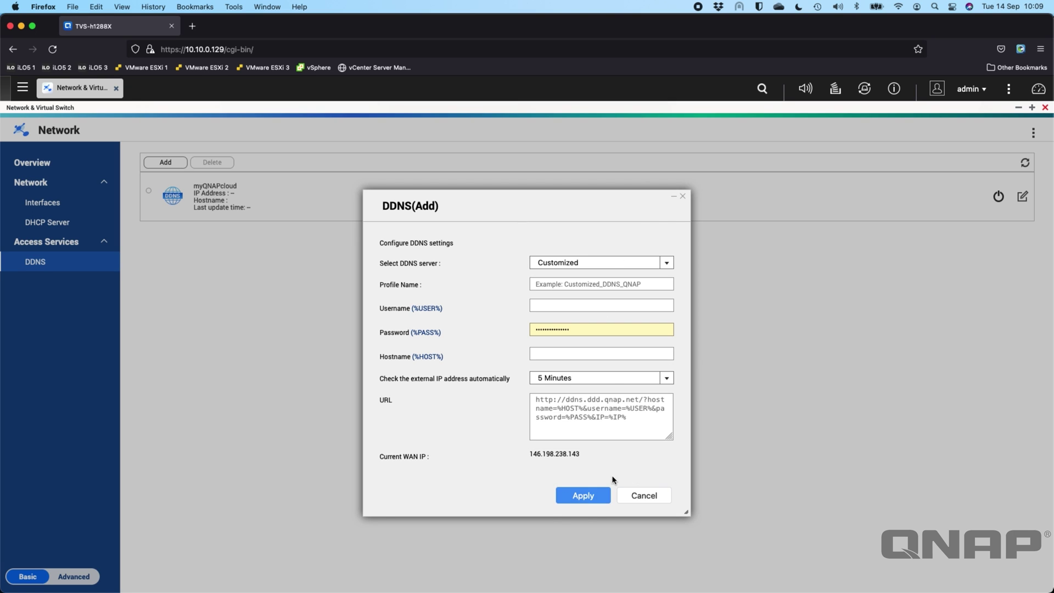
pyautogui.click(648, 496)
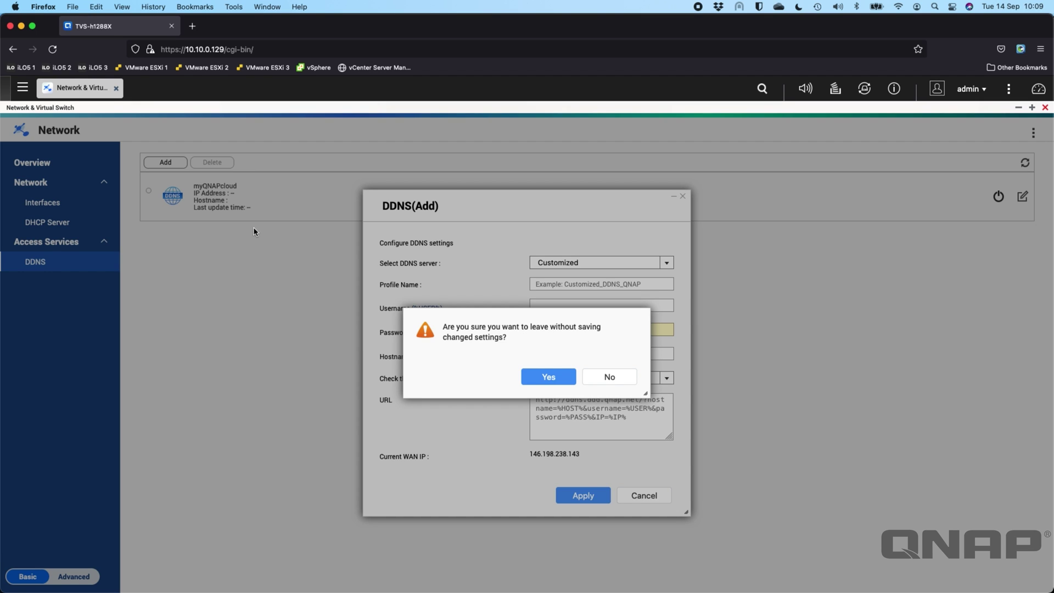
pyautogui.click(548, 378)
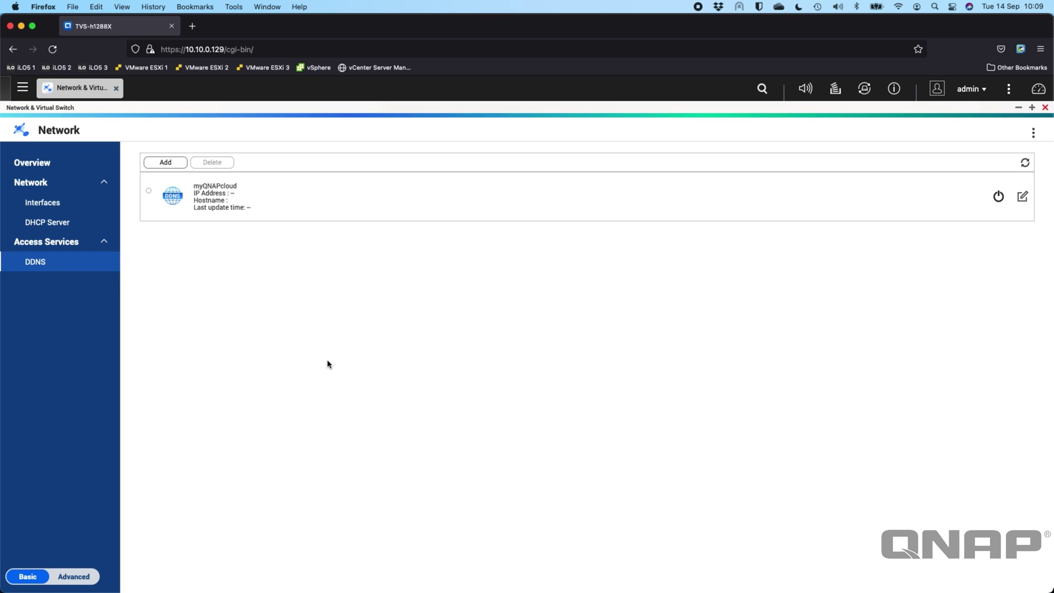
# Show the Overview topology and switch the app from Basic to Advanced mode.
pyautogui.click(65, 160)
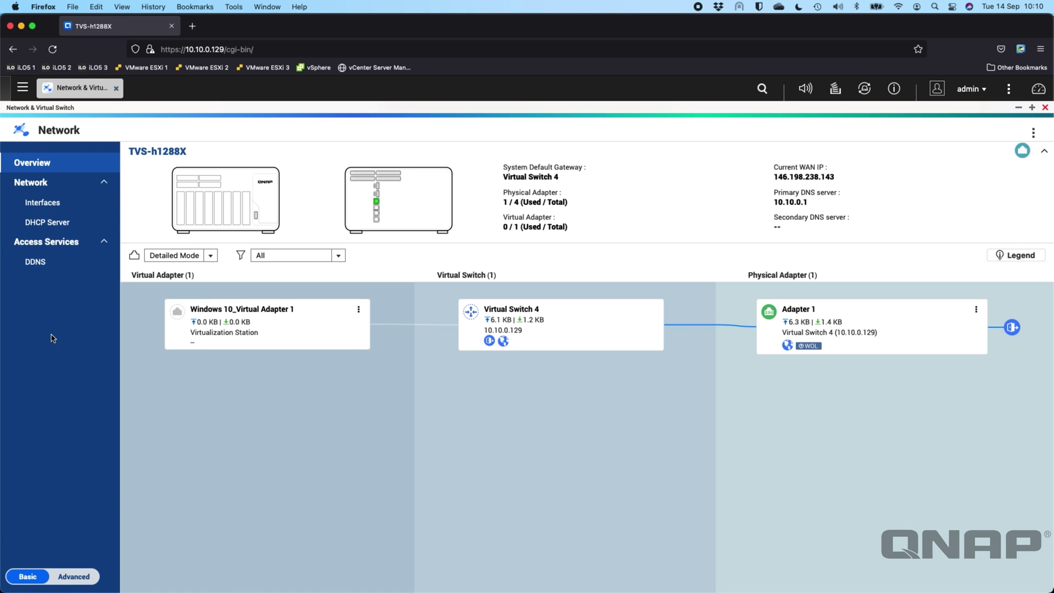
pyautogui.click(78, 579)
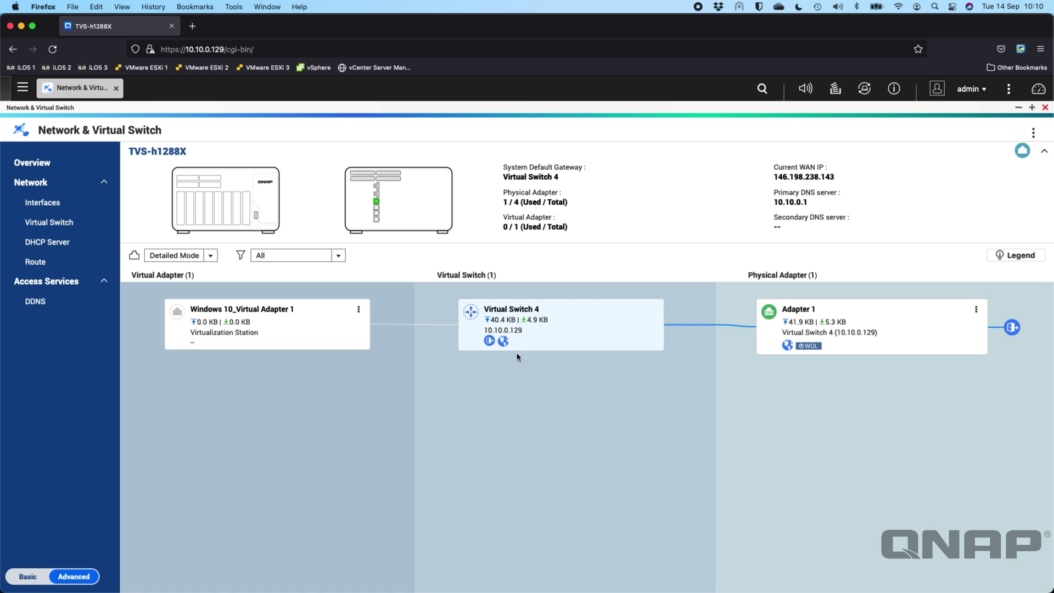
# Show the Virtual Switch list with three container networks and Virtual Switch 4 at 10.10.0.129.
pyautogui.click(59, 223)
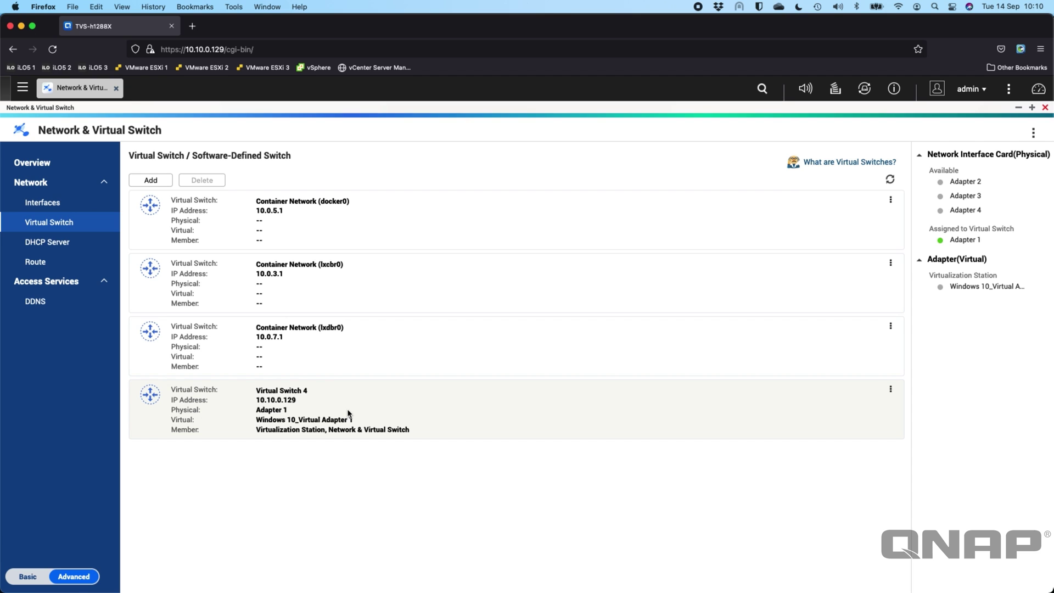
pyautogui.click(306, 393)
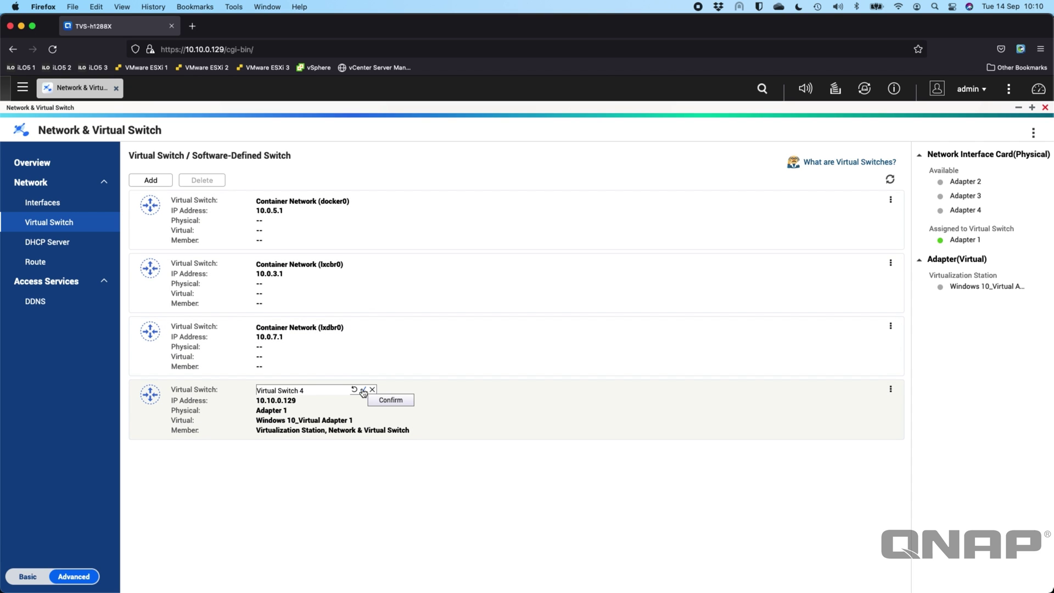
pyautogui.moveTo(313, 389); pyautogui.dragTo(257, 388)
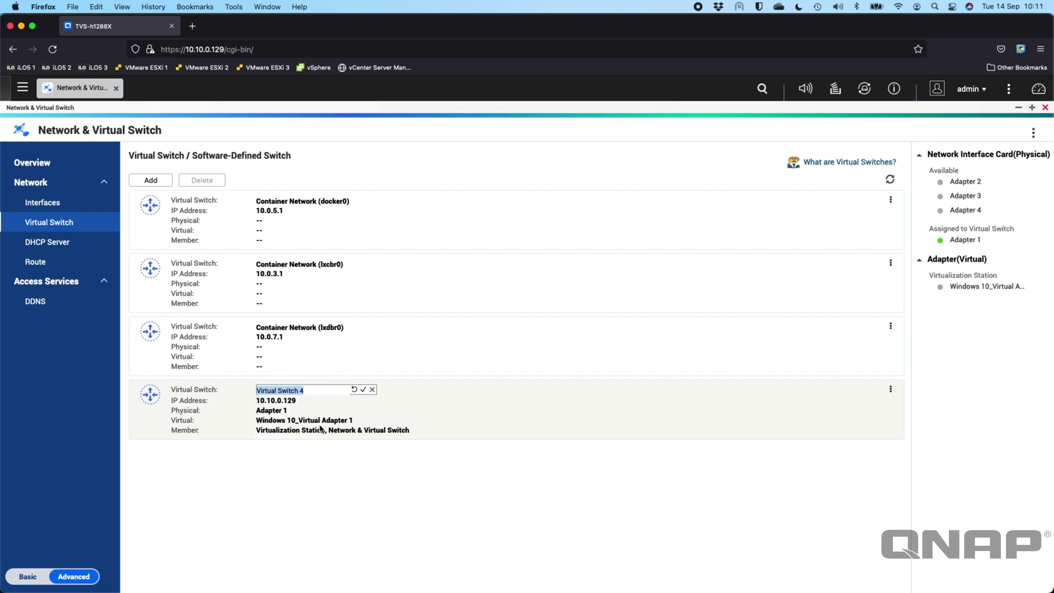
pyautogui.click(372, 389)
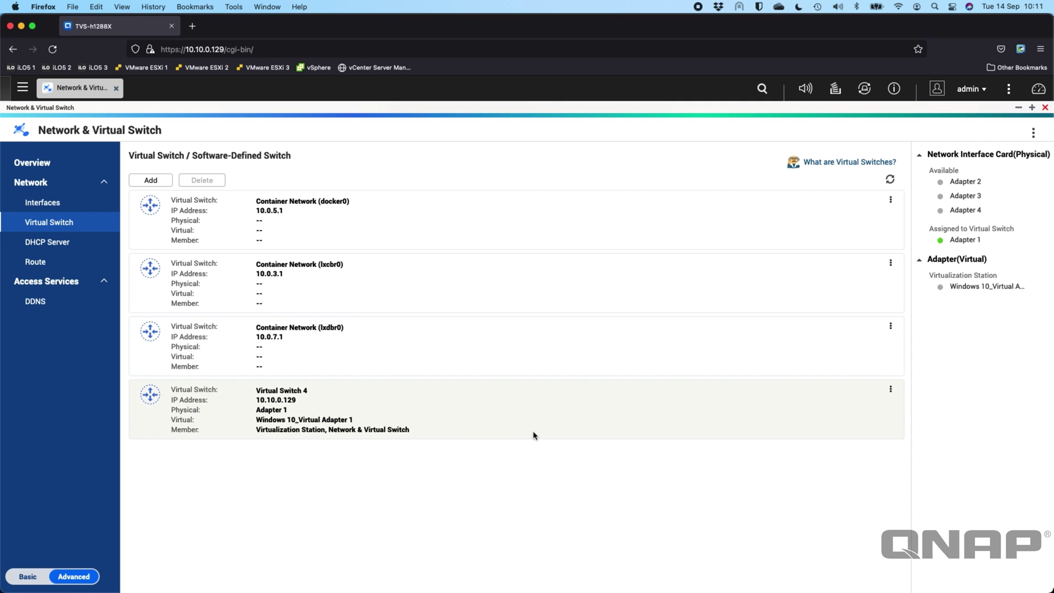
pyautogui.click(50, 204)
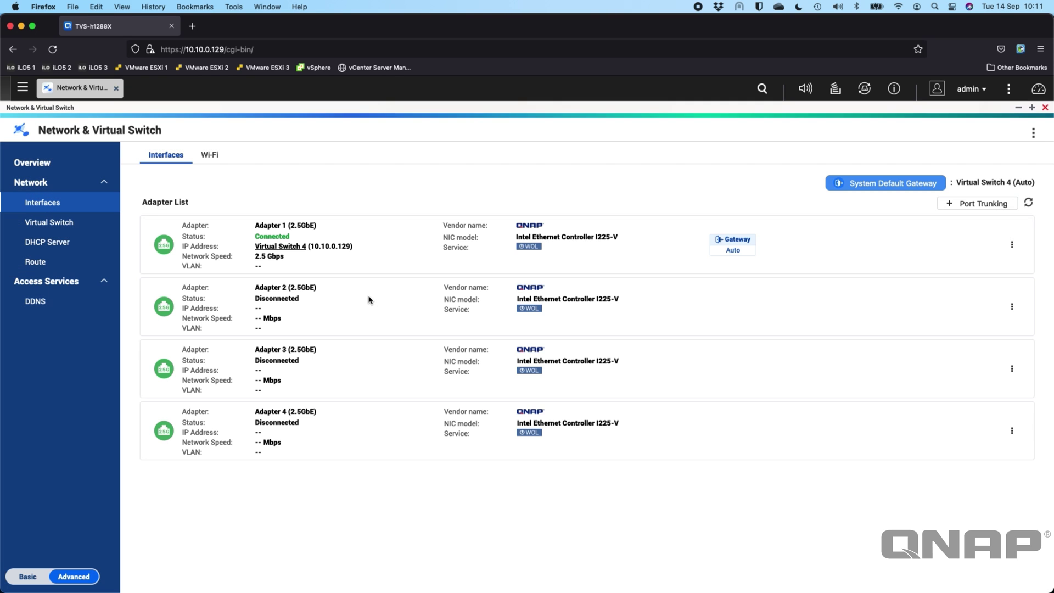
pyautogui.click(1012, 244)
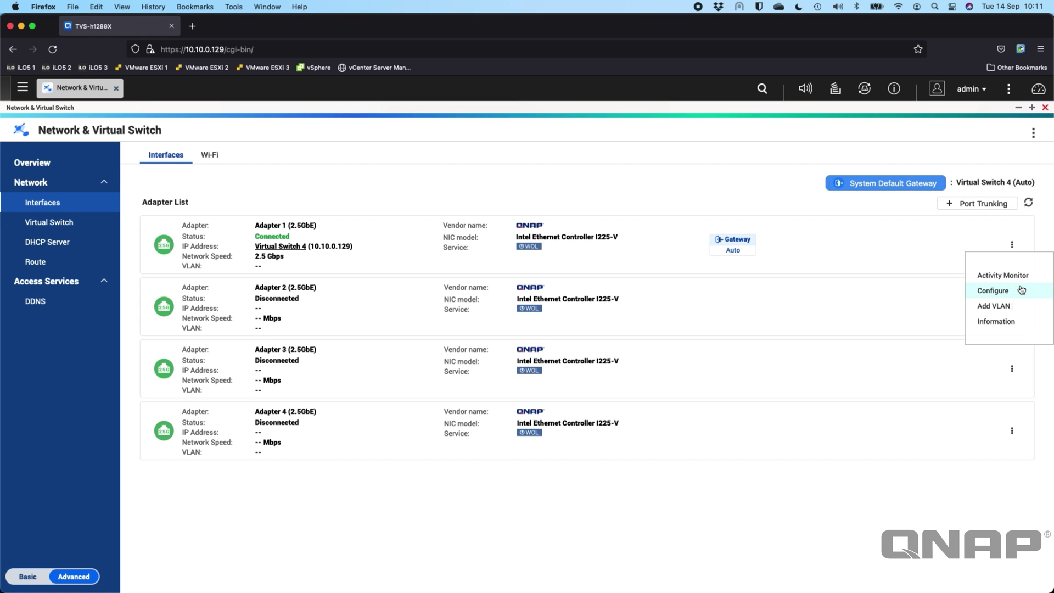
pyautogui.click(74, 222)
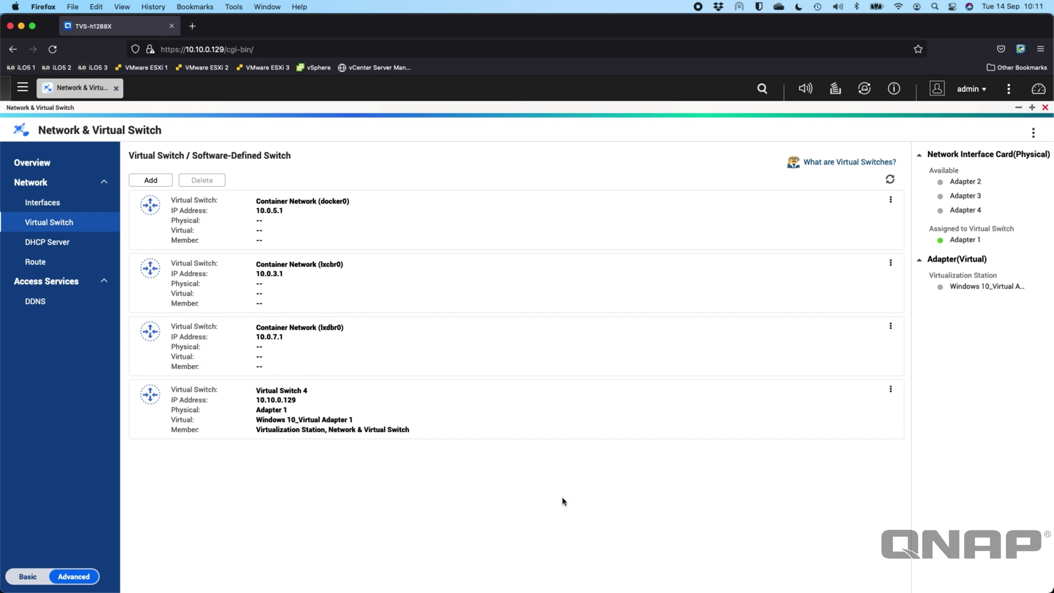
pyautogui.click(890, 390)
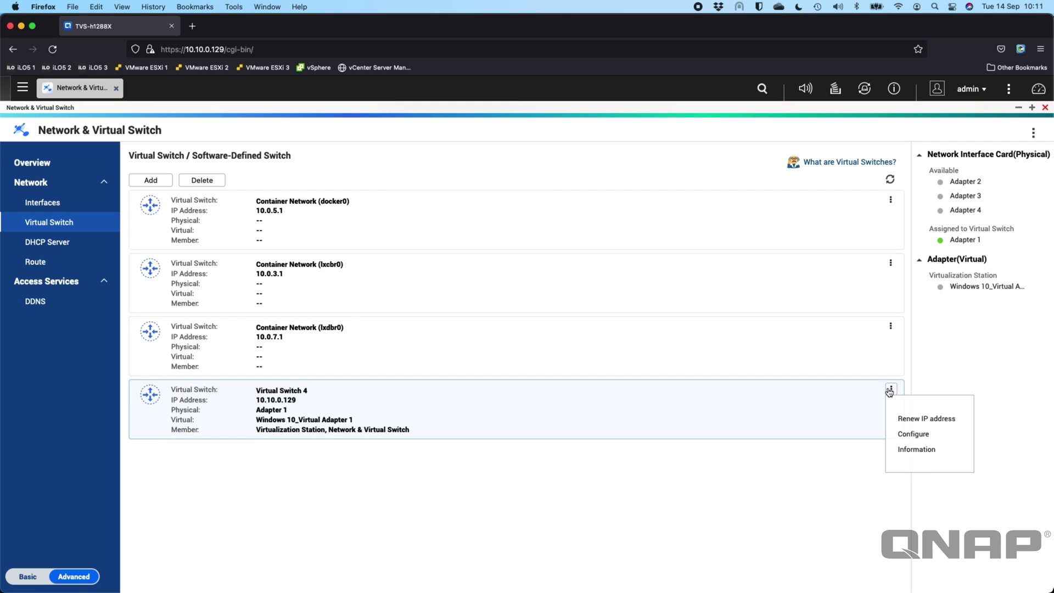
# In Virtual Switch 4's Configure wizard, try a static IP with 255.255.255.0 mask, then revert to DHCP.
pyautogui.click(911, 435)
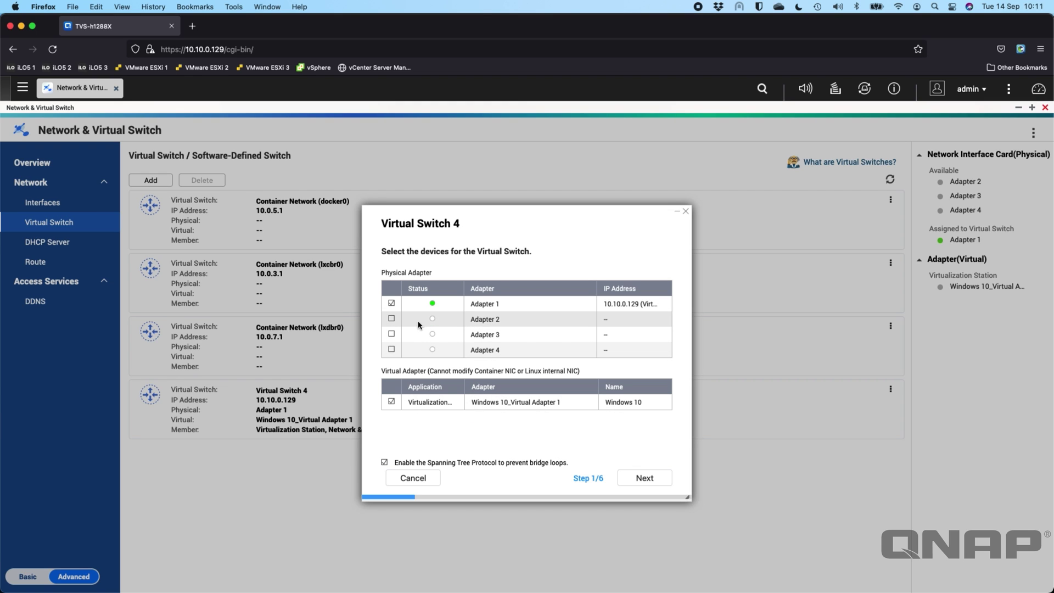
pyautogui.click(656, 478)
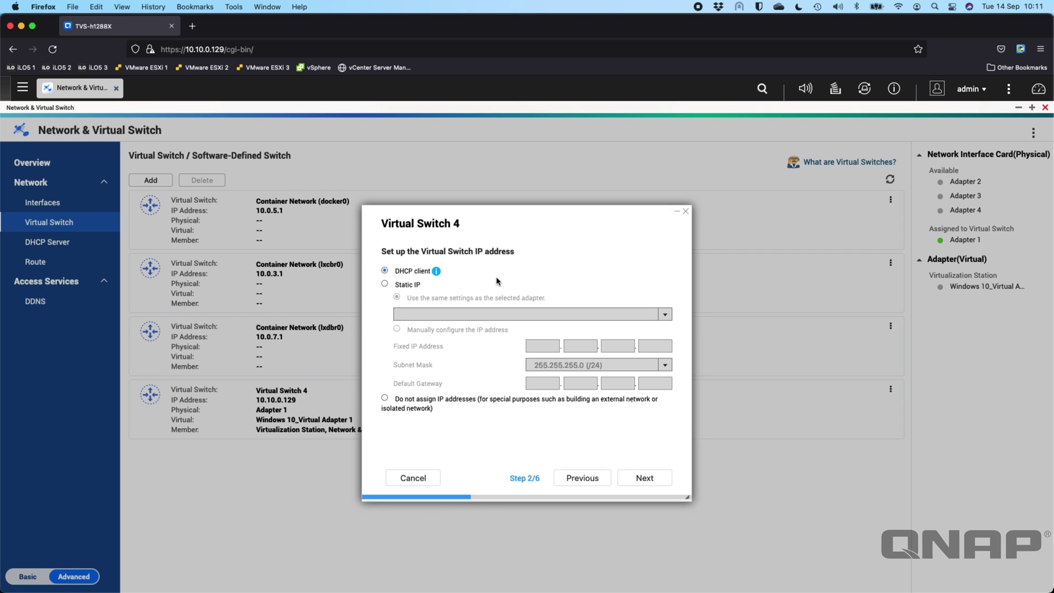
pyautogui.click(385, 284)
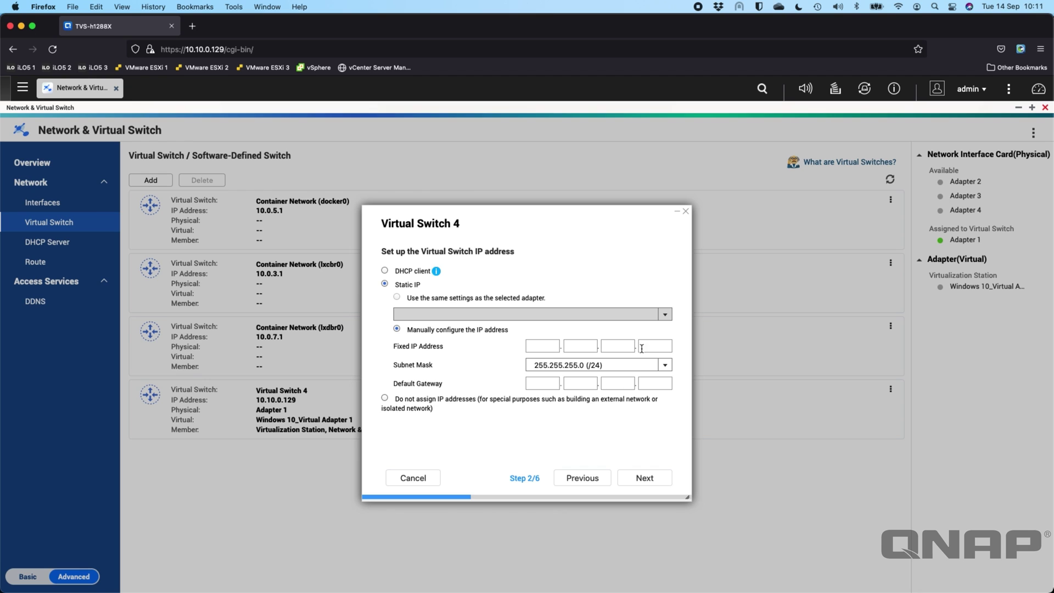
pyautogui.click(664, 366)
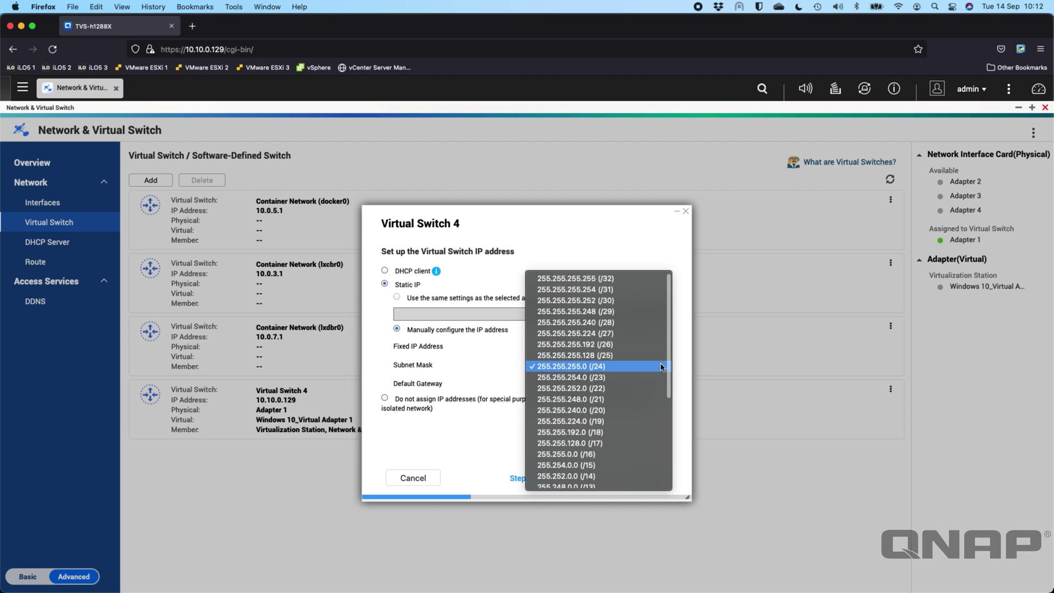
pyautogui.click(644, 221)
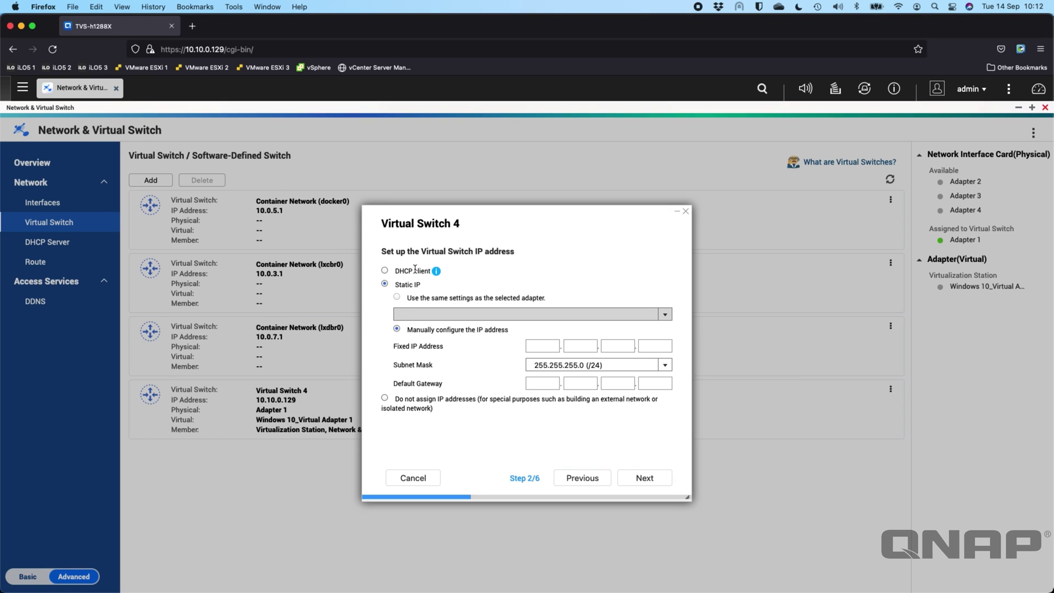
pyautogui.click(384, 271)
# Advance through the NAT/DHCP, IPv6 and DNS steps to the summary, then cancel the wizard.
pyautogui.click(644, 478)
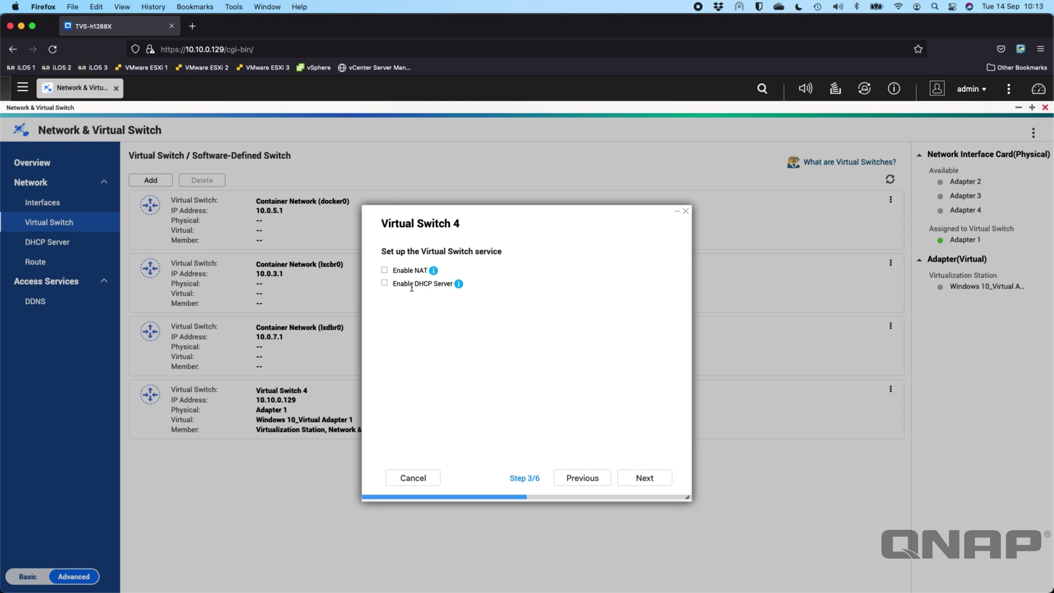
pyautogui.click(656, 482)
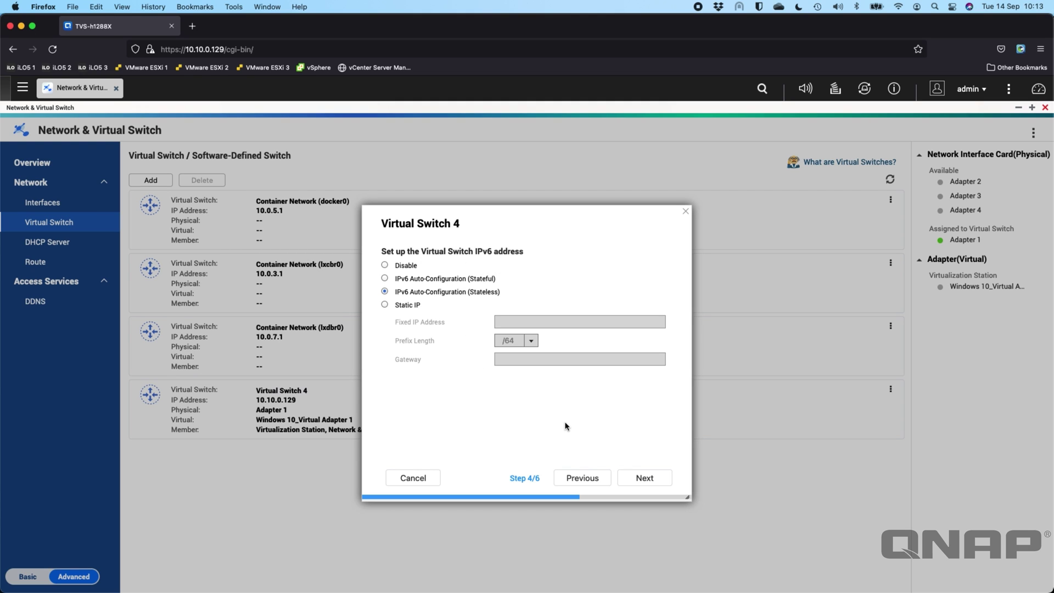
pyautogui.click(657, 479)
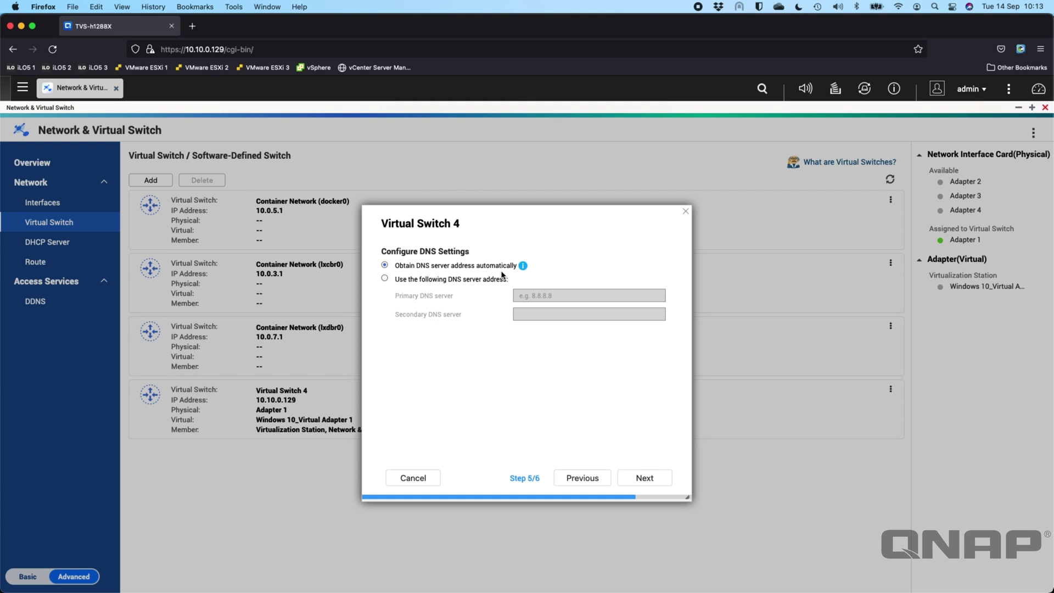
pyautogui.click(648, 479)
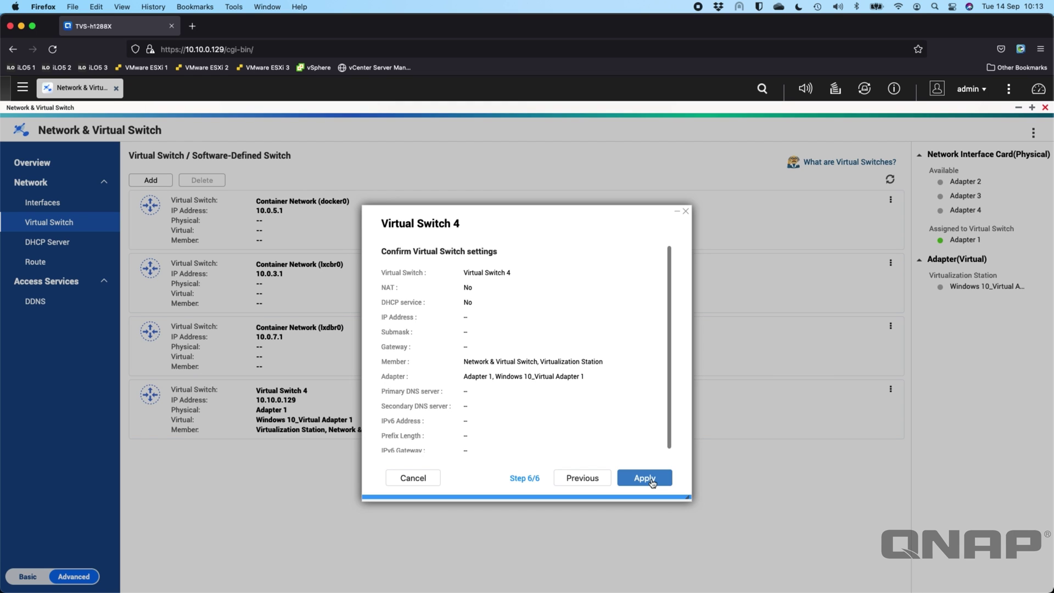
pyautogui.scroll(-1, 482, 324)
pyautogui.scroll(1, 482, 324)
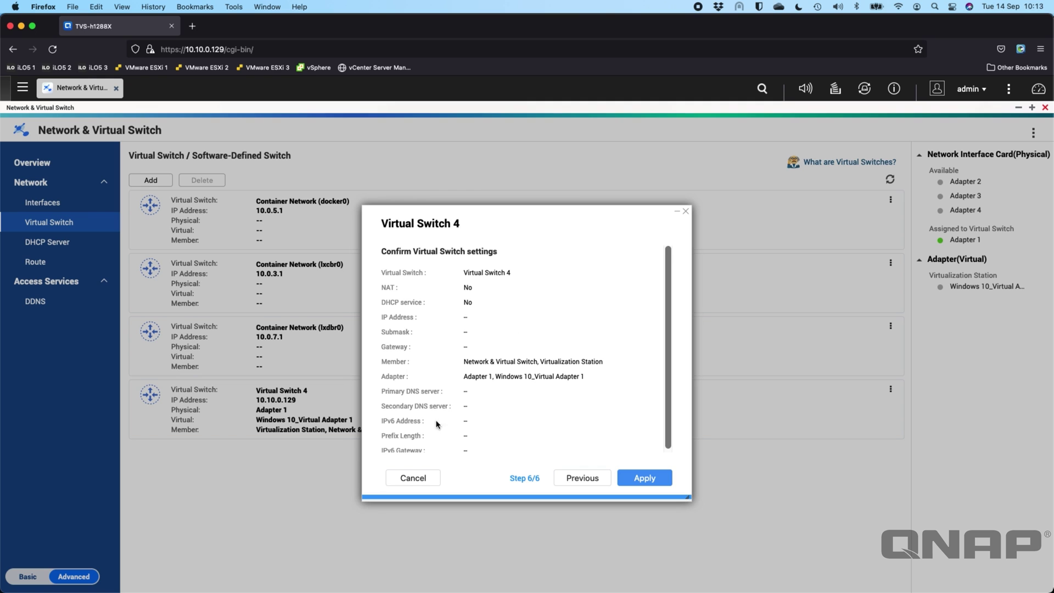
pyautogui.click(416, 479)
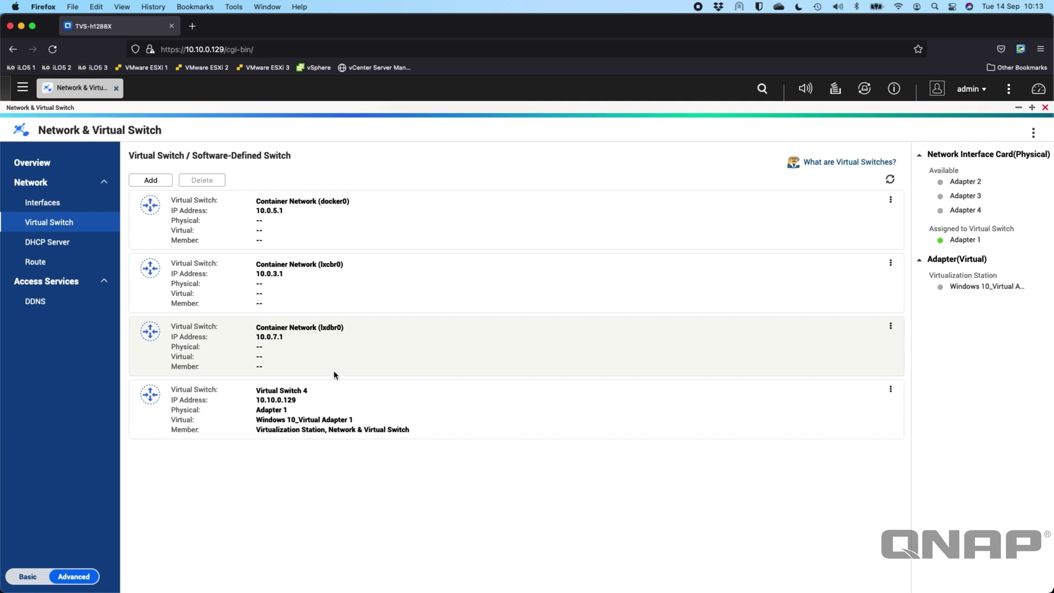
# Begin adding a Software-Defined Switch with Adapters 3 and 4, then return to the mode choices.
pyautogui.click(149, 181)
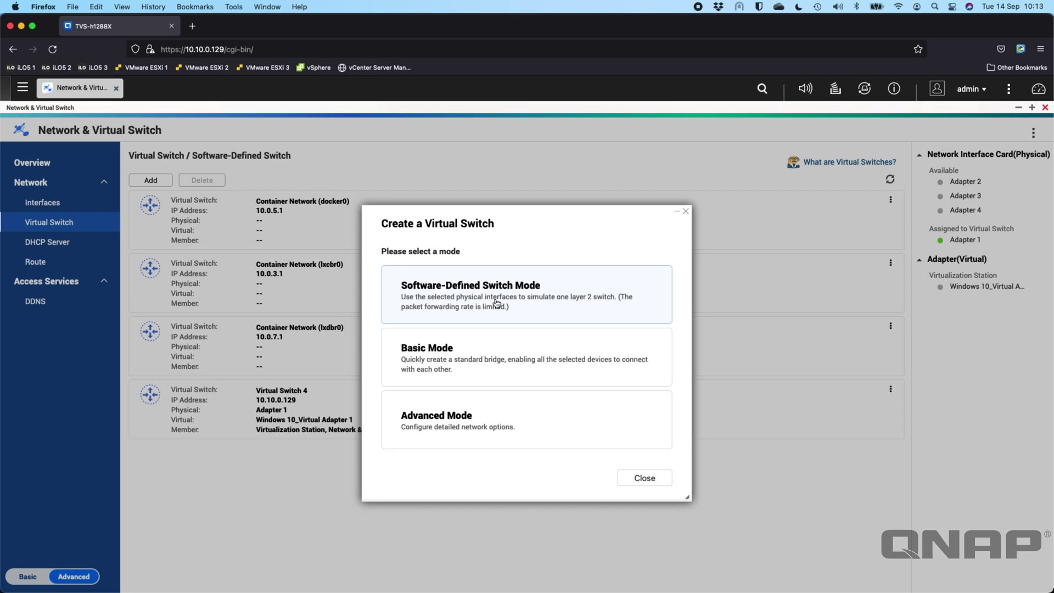
pyautogui.click(449, 291)
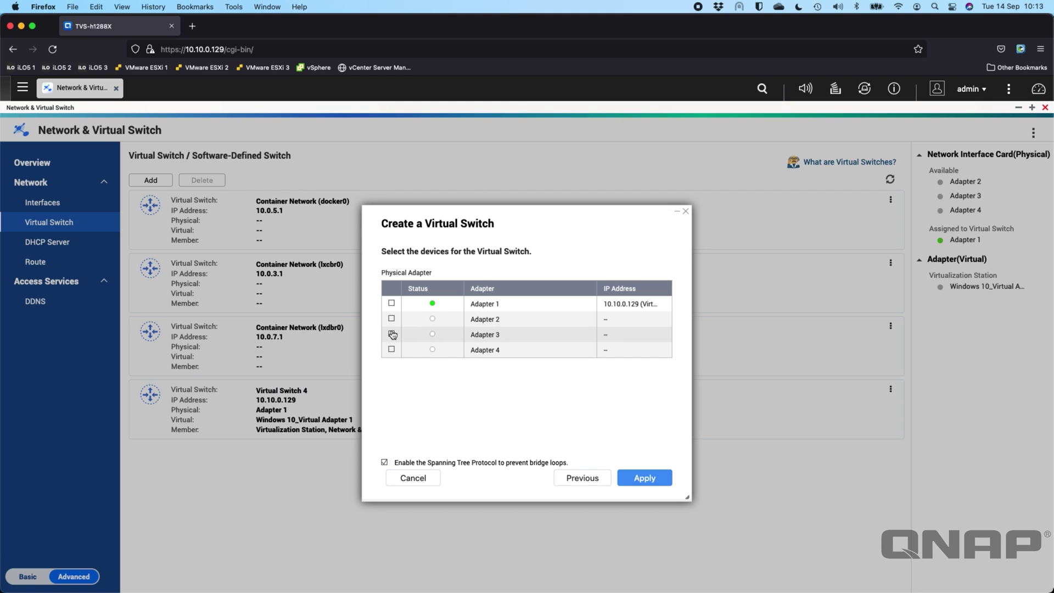
pyautogui.click(391, 349)
pyautogui.click(391, 335)
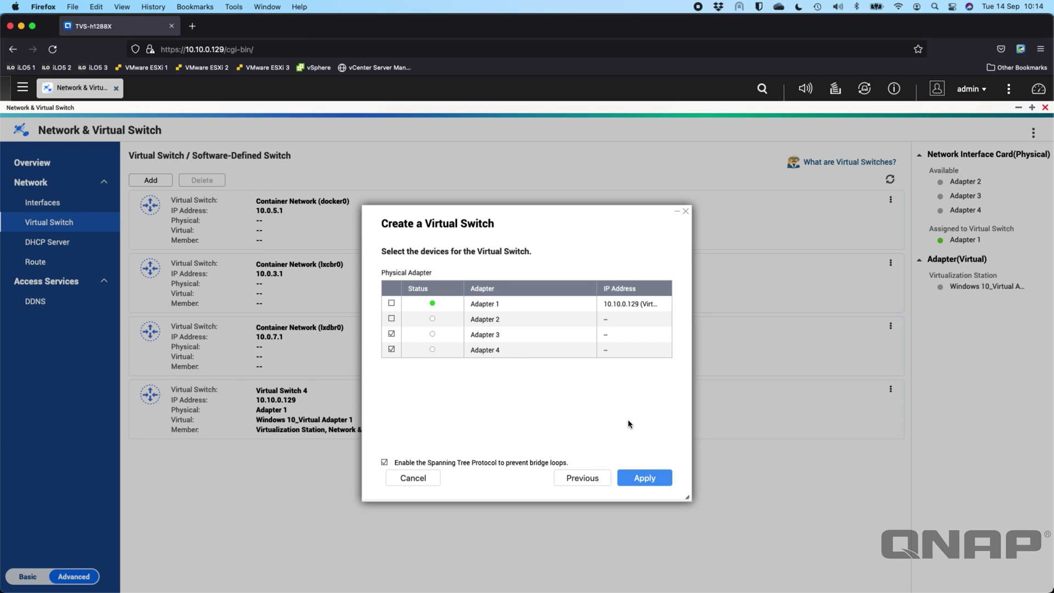
pyautogui.click(570, 478)
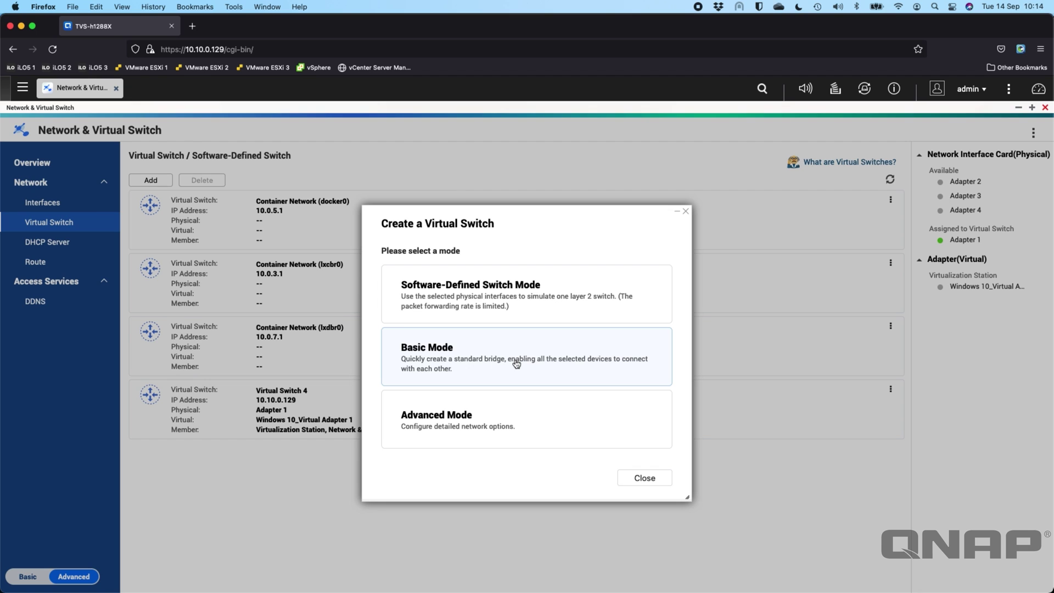
# Compare Basic and Advanced Mode device choices, cancel the new switch, and view the routing table.
pyautogui.click(574, 374)
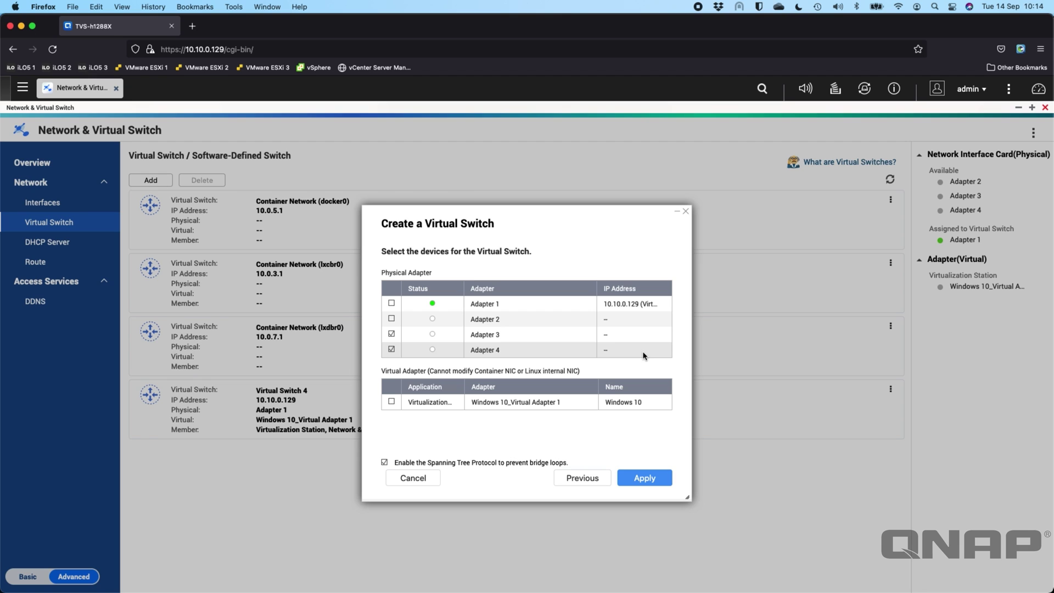
pyautogui.click(581, 481)
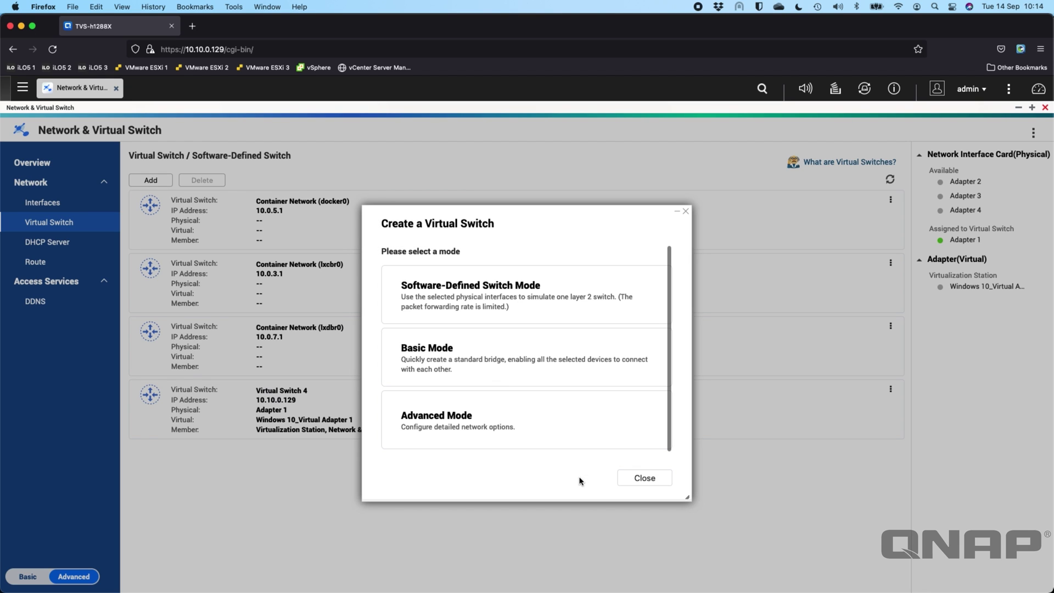
pyautogui.click(477, 419)
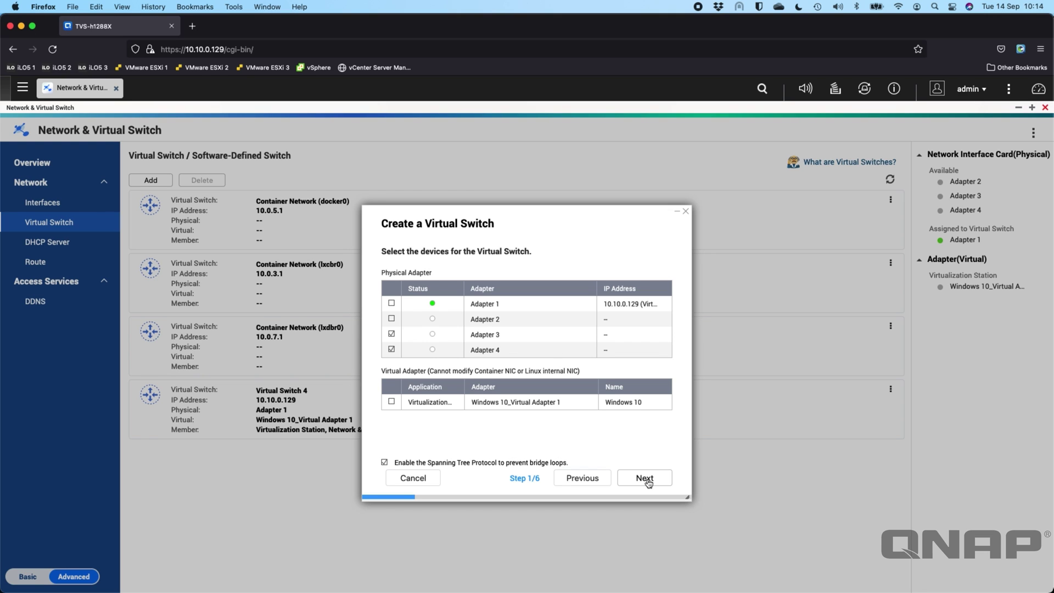
pyautogui.click(415, 481)
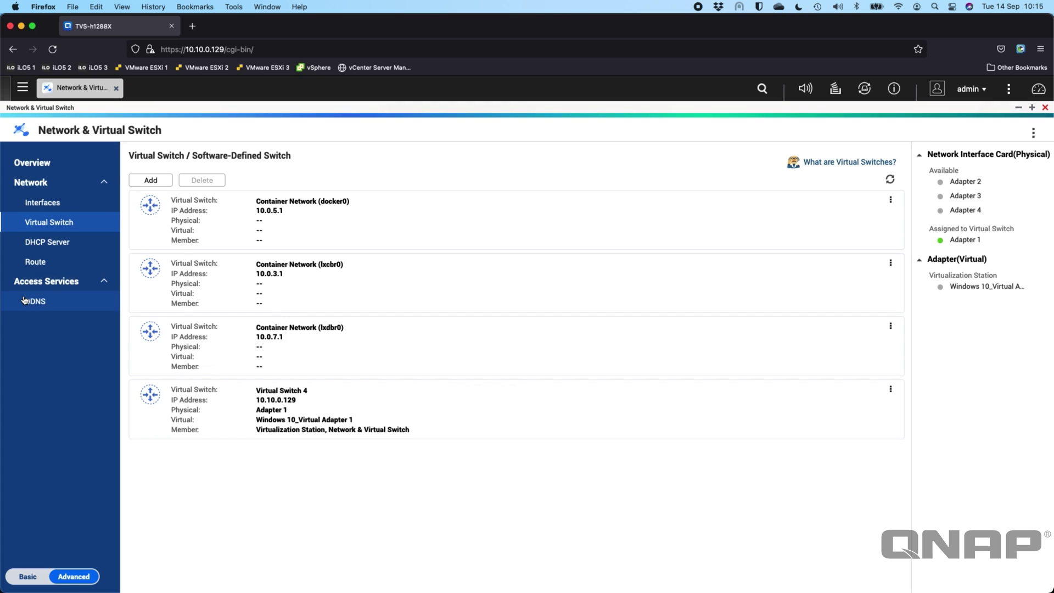
pyautogui.click(52, 268)
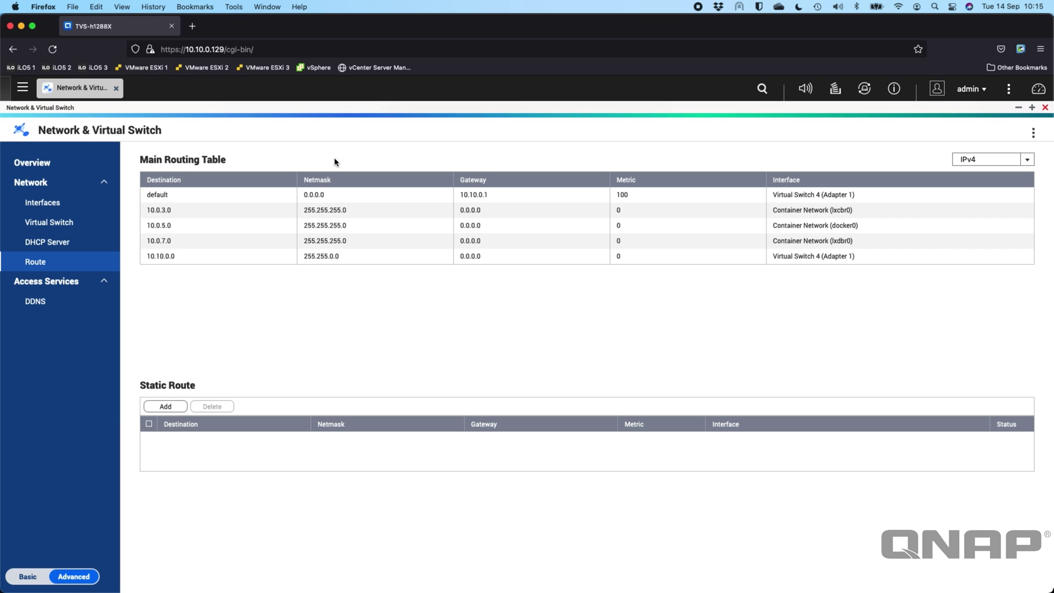
# Preview the Static Route (IPv4) form without adding a route, then go to the Overview page.
pyautogui.click(173, 404)
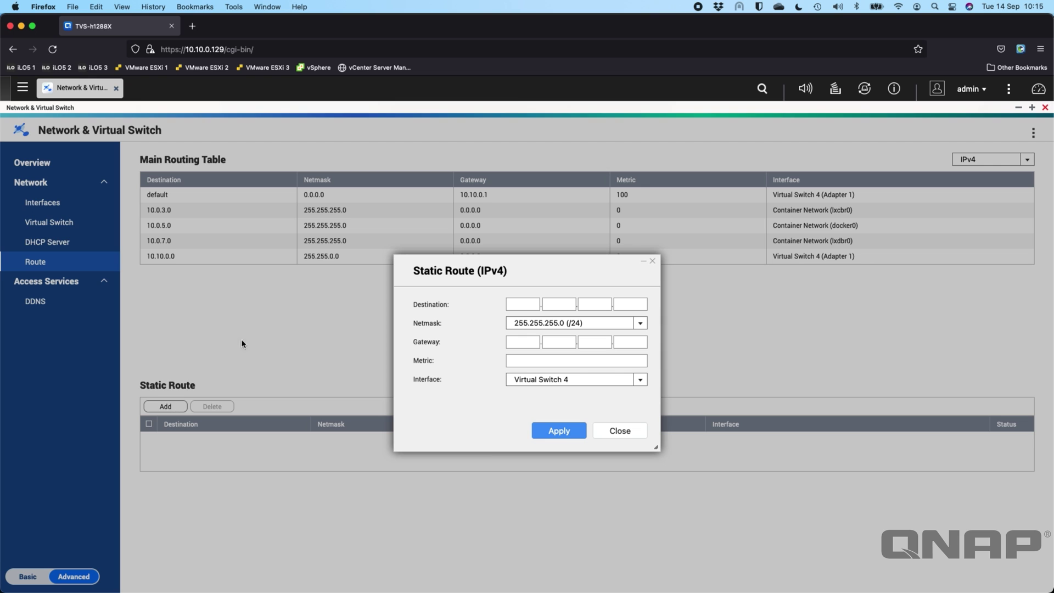
pyautogui.click(621, 433)
pyautogui.click(61, 165)
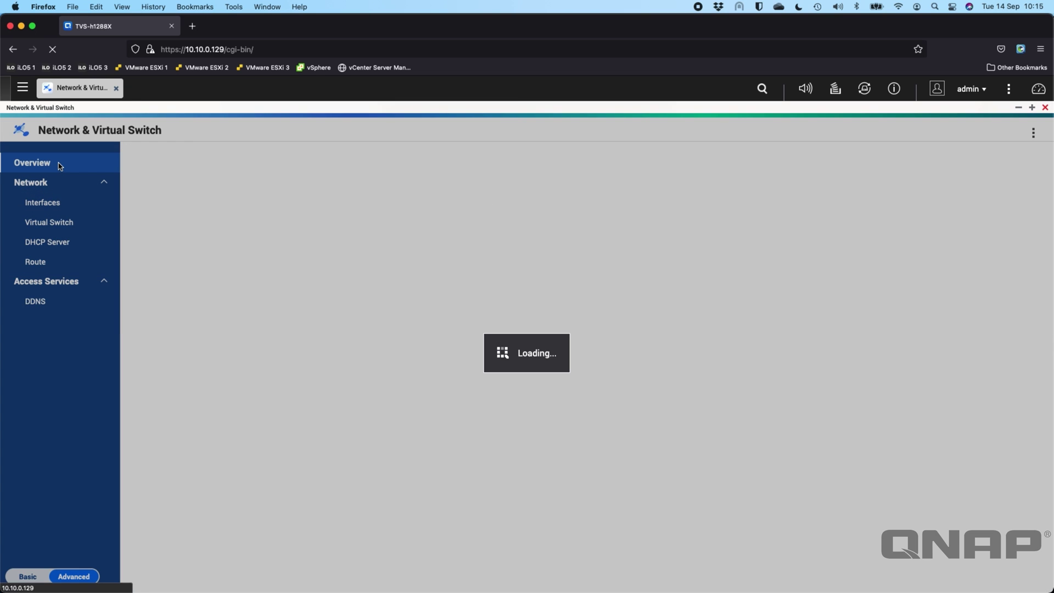